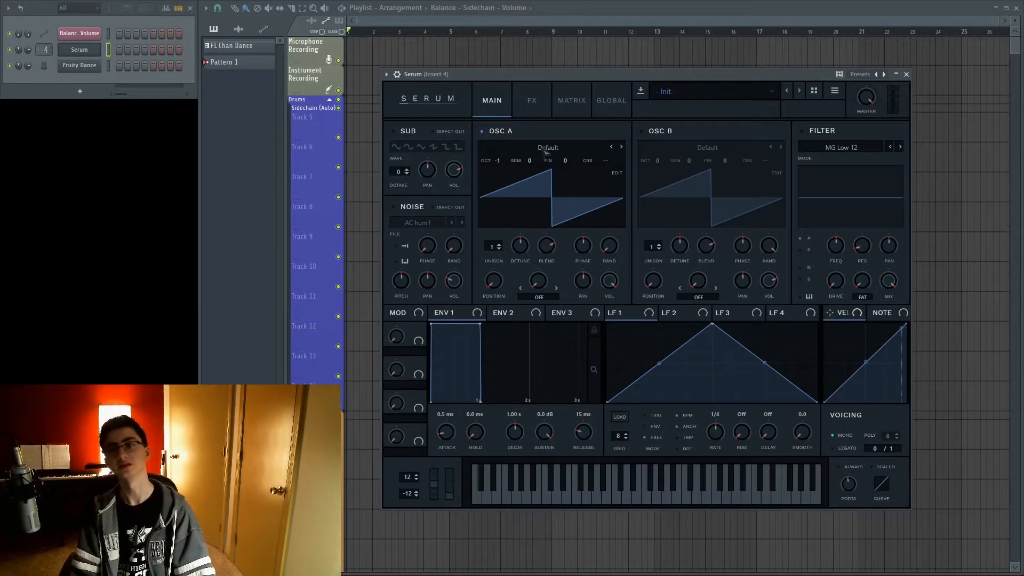
Load the user wavetable Last Wave into oscillator A.
{"action": "left_click", "coordinate": [545, 150]}
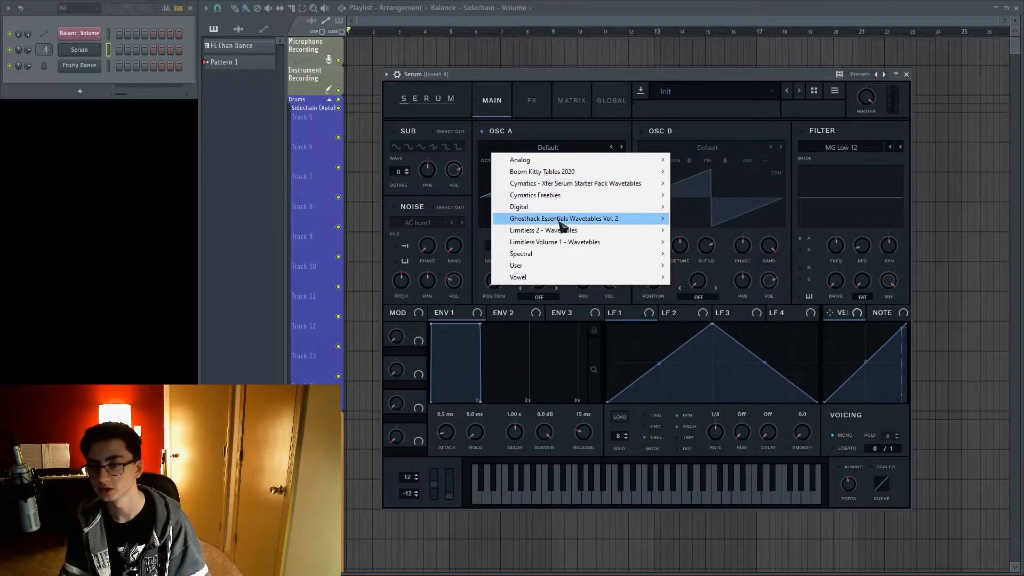
{"action": "mouse_move", "coordinate": [559, 221]}
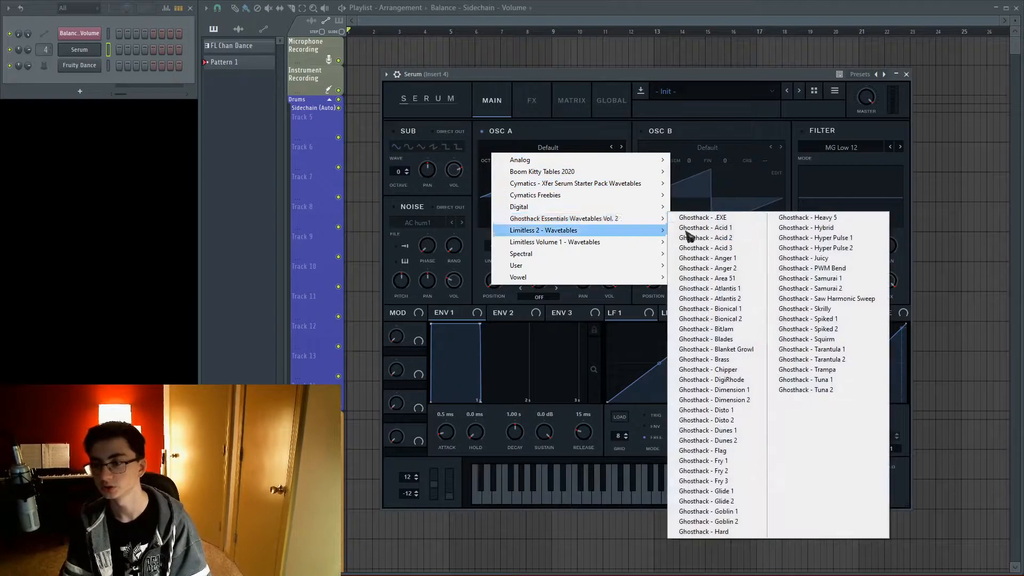
{"action": "left_click", "coordinate": [757, 238]}
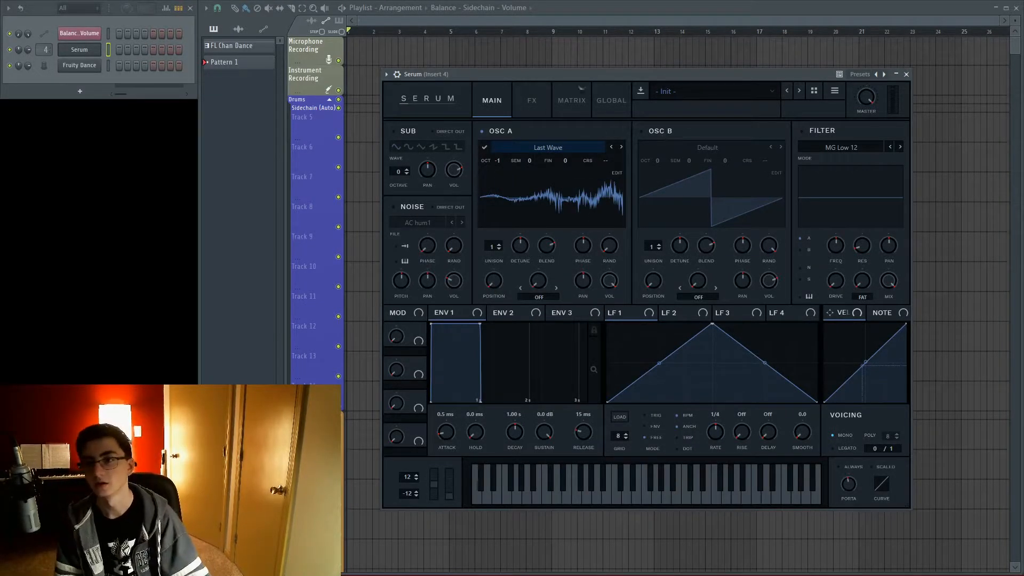
Check which wavetable category is loaded in oscillator A and inspect its waveform and frames in the table editor.
{"action": "left_click", "coordinate": [568, 148]}
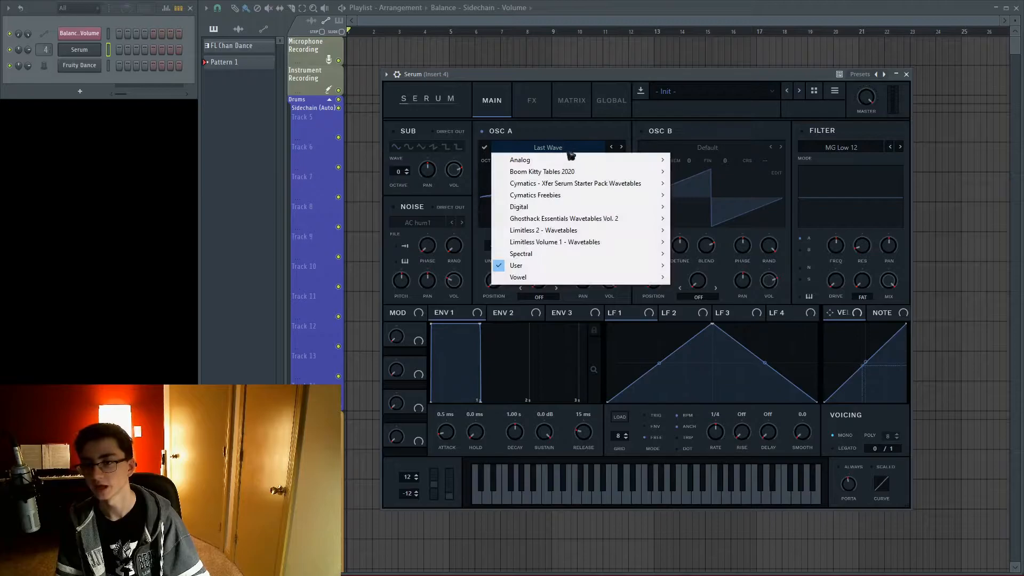
{"action": "left_click", "coordinate": [612, 81]}
{"action": "left_click", "coordinate": [617, 174]}
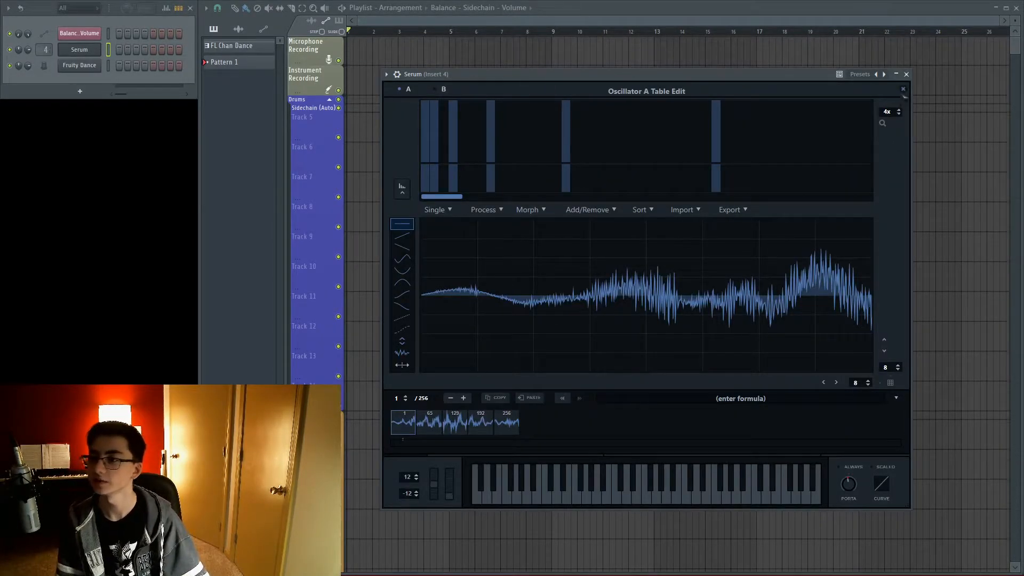
{"action": "left_click", "coordinate": [903, 89]}
Modulate oscillator A's wavetable position with the mod wheel and adjust the starting position and modulation depth.
{"action": "left_click_drag", "start_coordinate": [496, 291], "coordinate": [517, 302]}
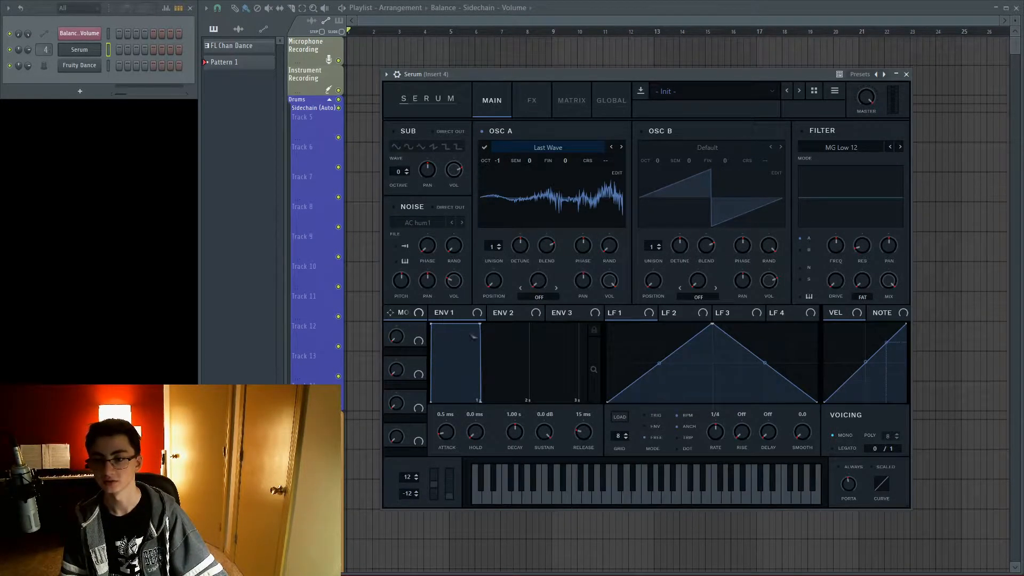
{"action": "left_click_drag", "start_coordinate": [435, 313], "coordinate": [523, 293]}
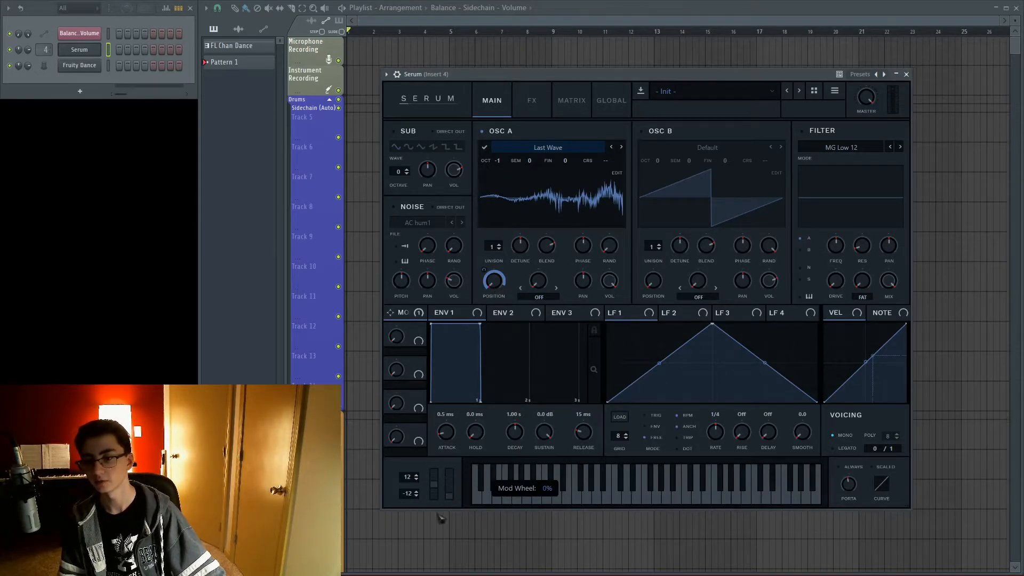
{"action": "left_click_drag", "start_coordinate": [457, 434], "coordinate": [459, 537]}
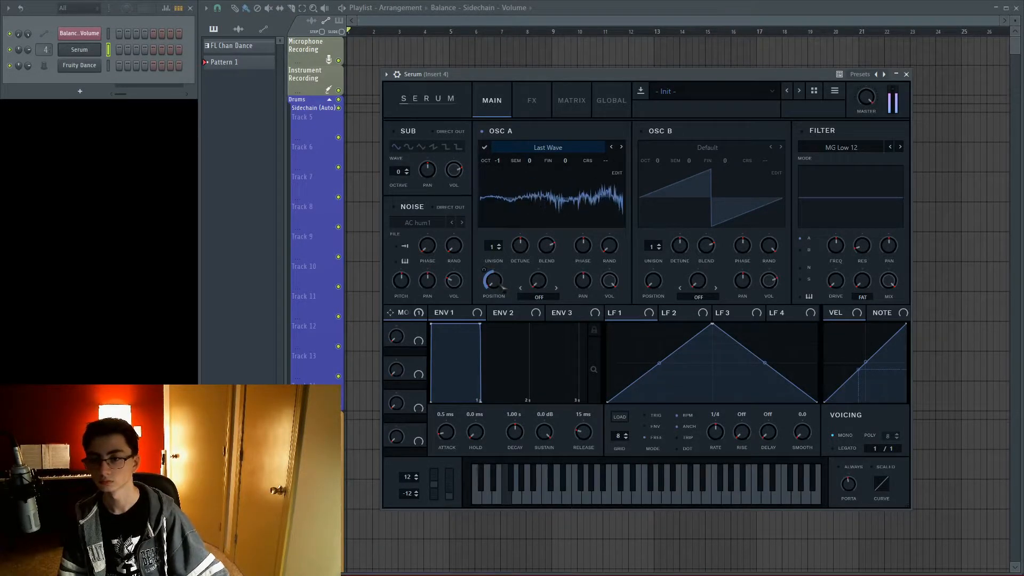
{"action": "left_click_drag", "start_coordinate": [503, 288], "coordinate": [486, 323]}
{"action": "left_click_drag", "start_coordinate": [495, 284], "coordinate": [497, 305]}
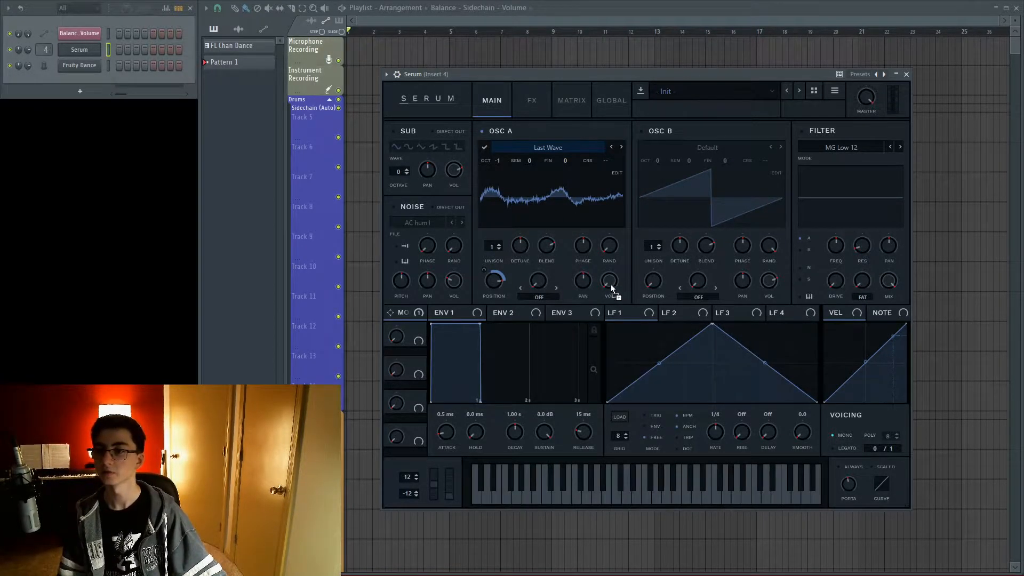
Bend the modulation matrix curve for the mod wheel on A Vol so it rises steeply at the start.
{"action": "left_click", "coordinate": [566, 107]}
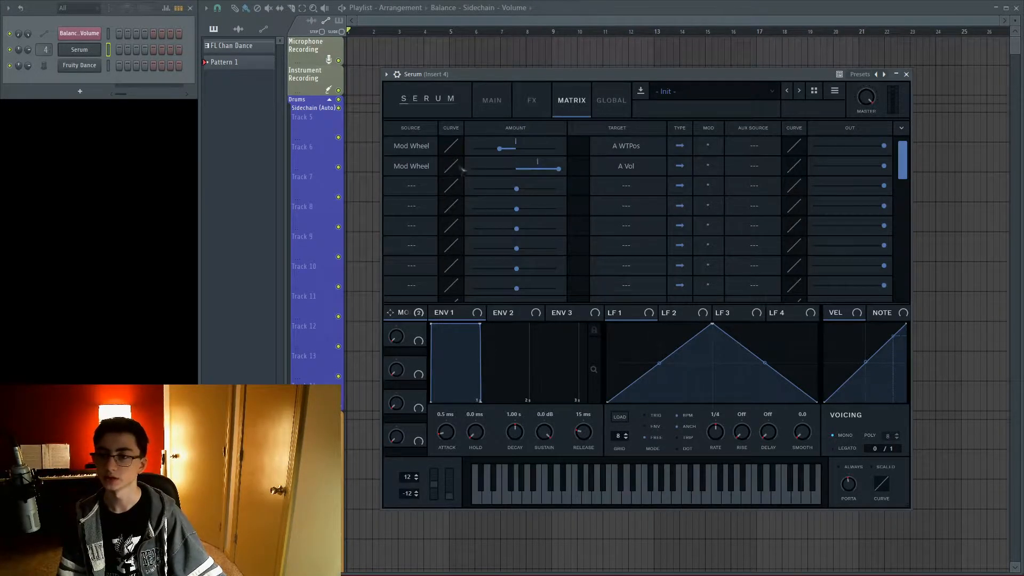
{"action": "left_click_drag", "start_coordinate": [451, 166], "coordinate": [486, 103]}
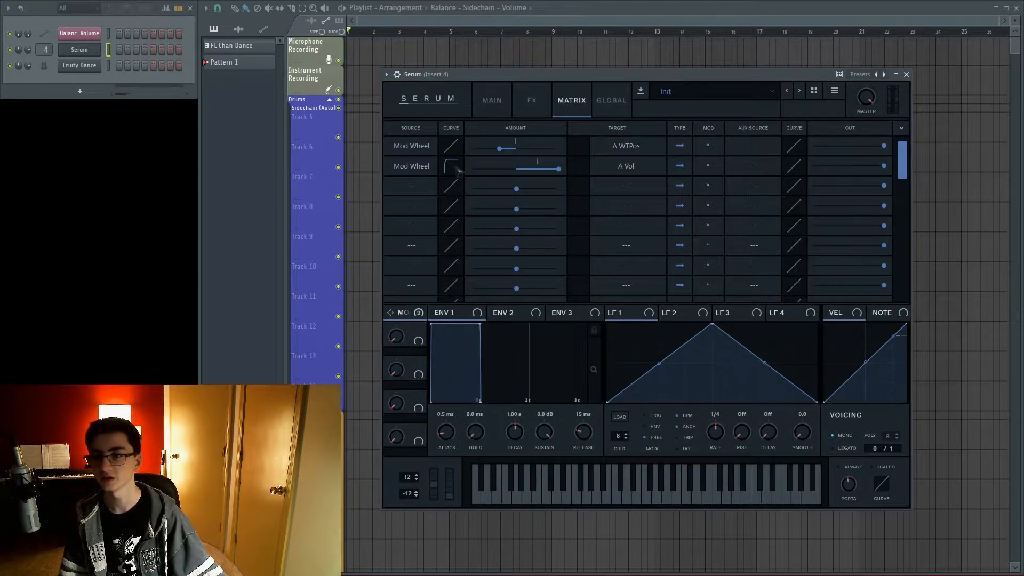
{"action": "left_click", "coordinate": [492, 100]}
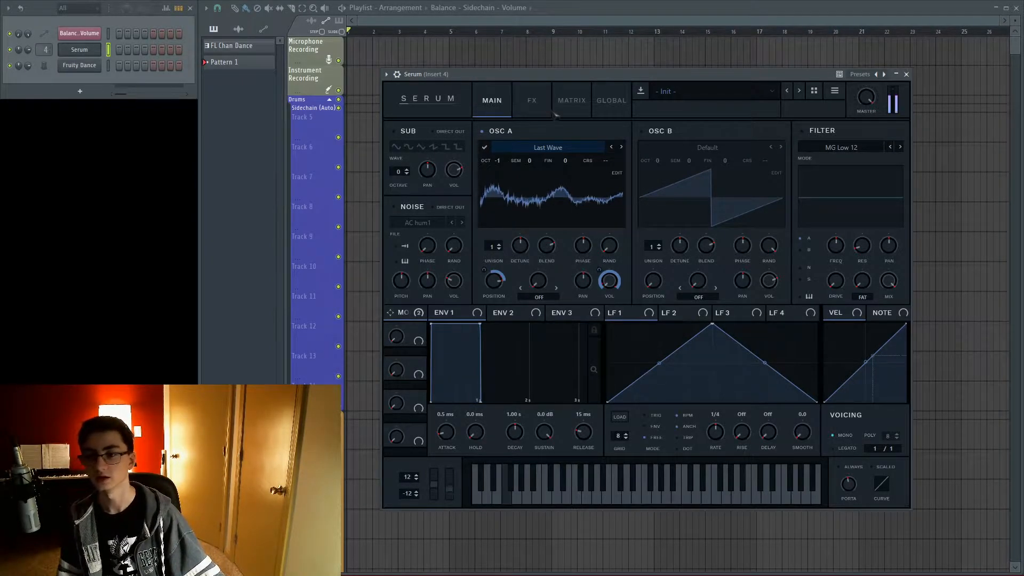
Make the mod wheel modulation of A Vol bidirectional in the matrix and adjust oscillator A's volume.
{"action": "left_click", "coordinate": [568, 102]}
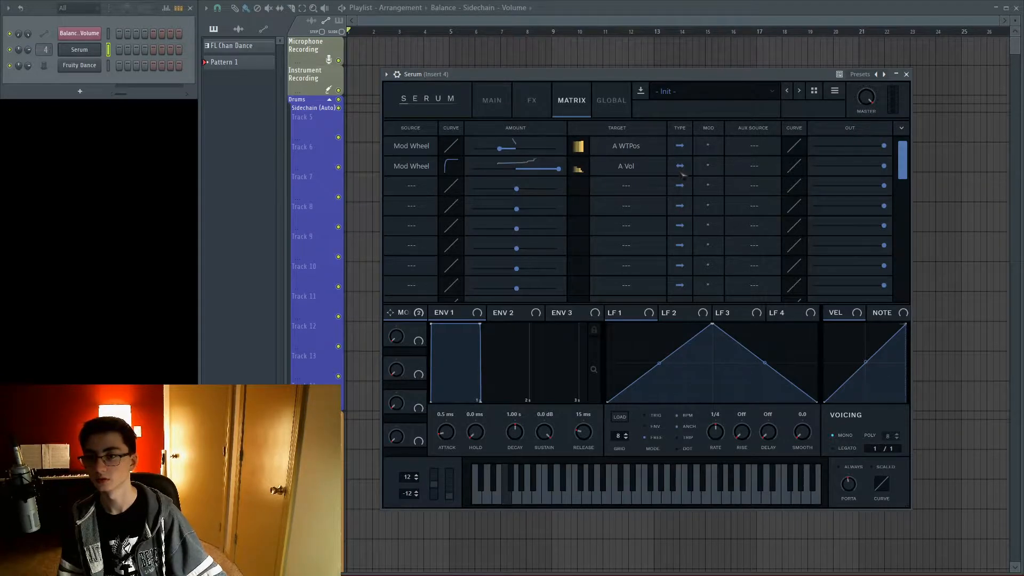
{"action": "left_click", "coordinate": [505, 105]}
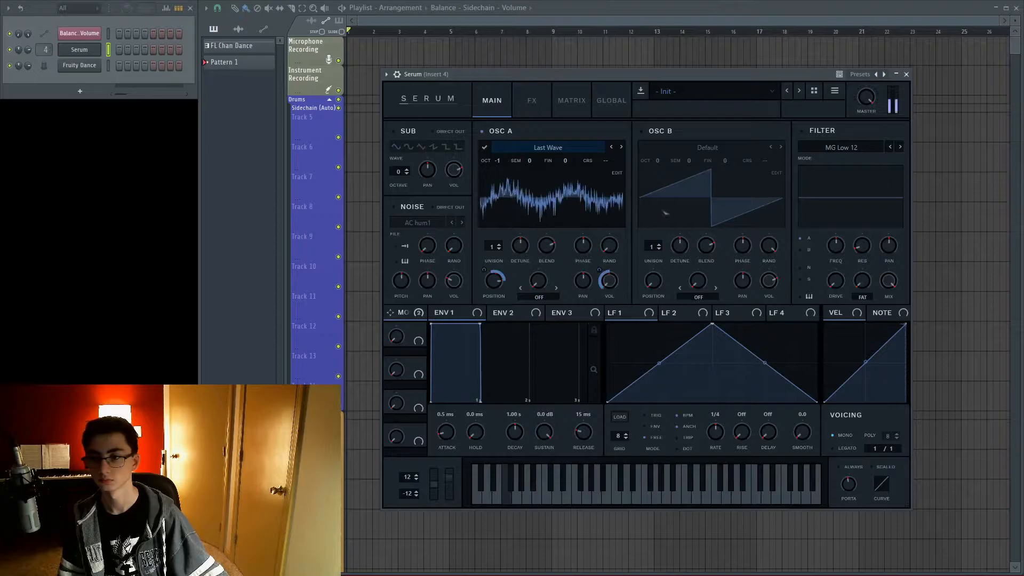
{"action": "right_click", "coordinate": [610, 288]}
{"action": "left_click_drag", "start_coordinate": [611, 285], "coordinate": [627, 266]}
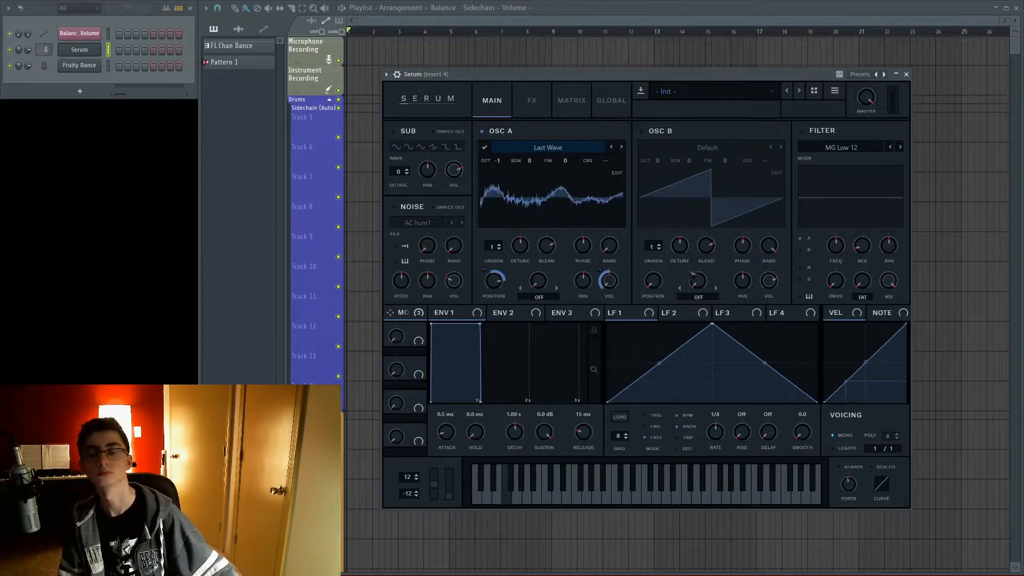
Set the filter to the multi type HP 12 and lower its cutoff frequency.
{"action": "left_click", "coordinate": [832, 147]}
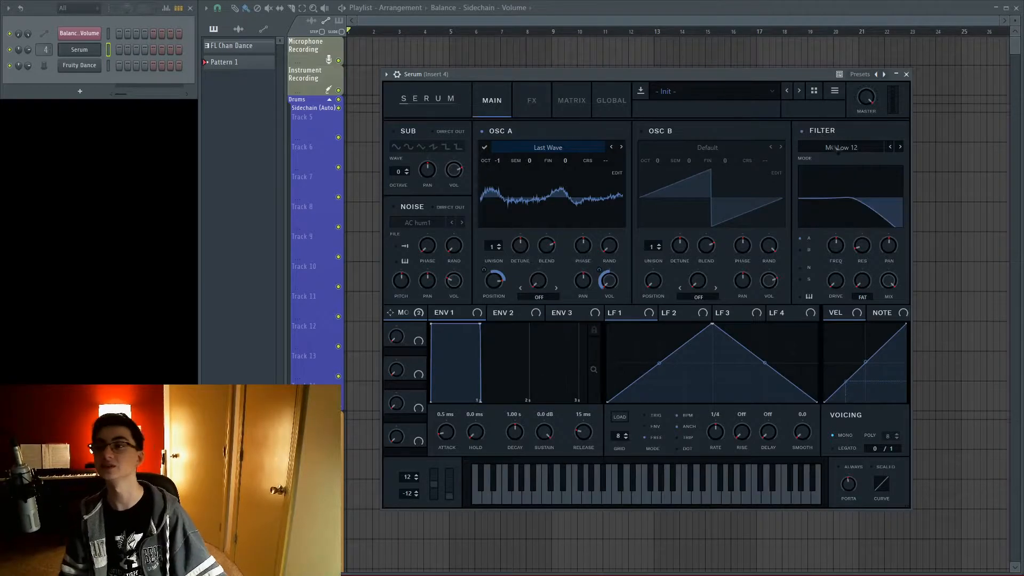
{"action": "mouse_move", "coordinate": [839, 176]}
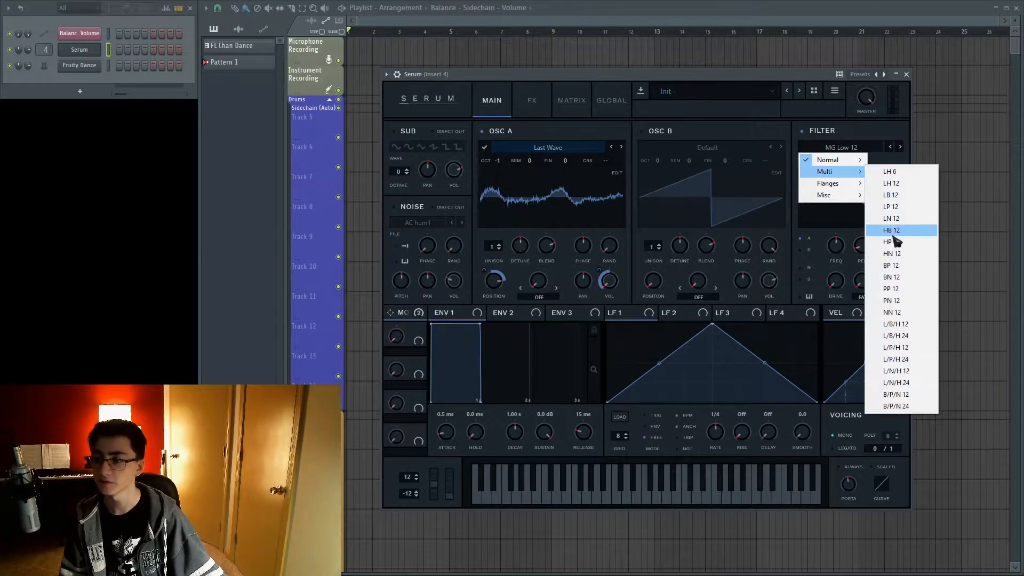
{"action": "left_click", "coordinate": [906, 247]}
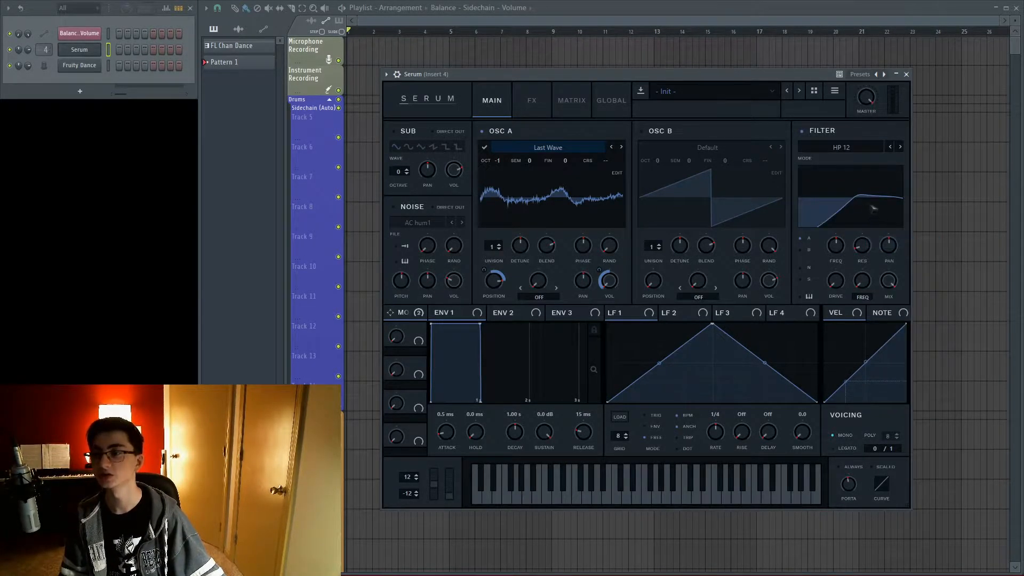
{"action": "left_click_drag", "start_coordinate": [836, 247], "coordinate": [862, 235]}
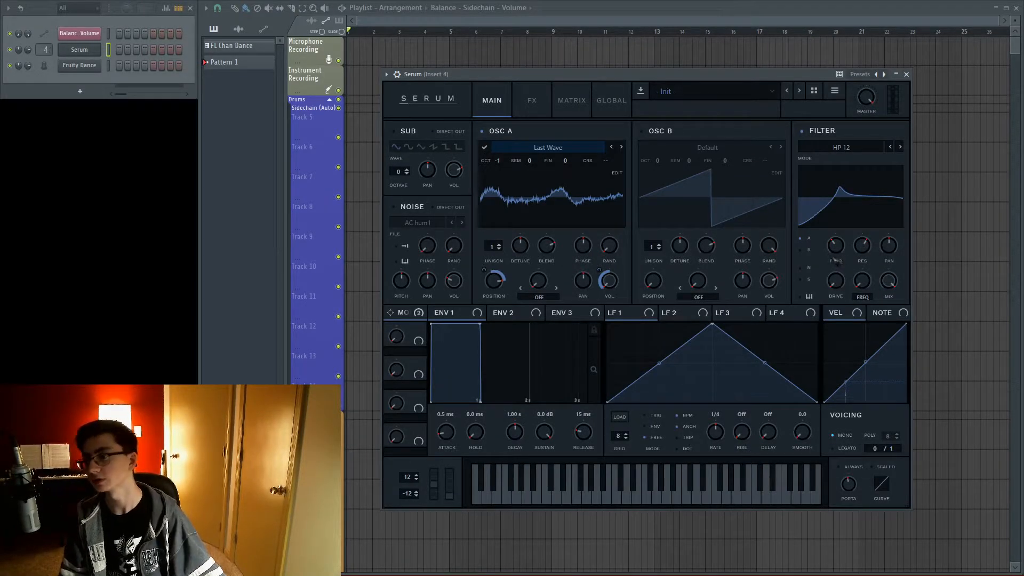
{"action": "left_click_drag", "start_coordinate": [839, 250], "coordinate": [837, 253]}
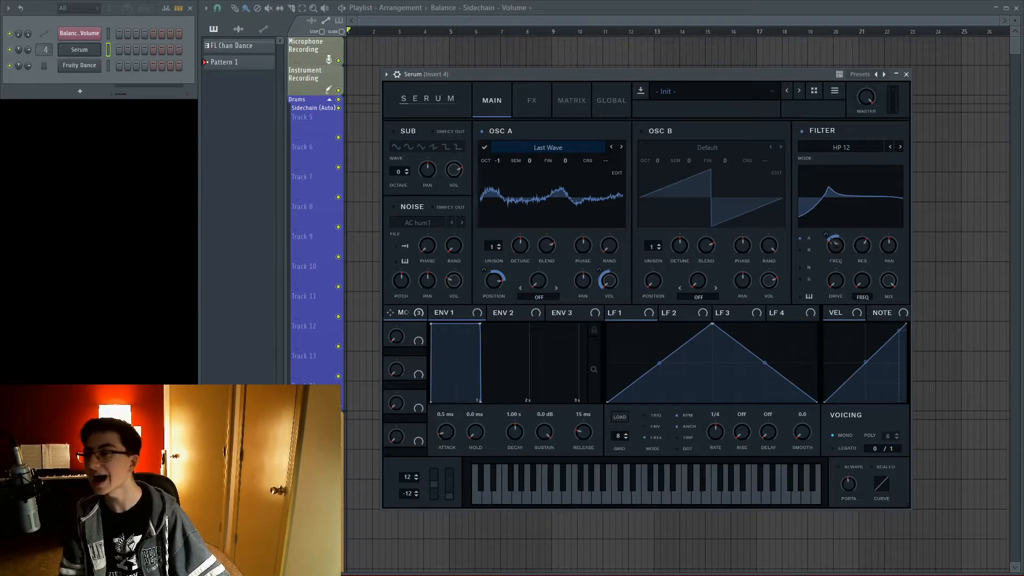
Fine-tune the filter cutoff and the depth of the mod wheel modulation on it.
{"action": "left_click_drag", "start_coordinate": [837, 245], "coordinate": [838, 247]}
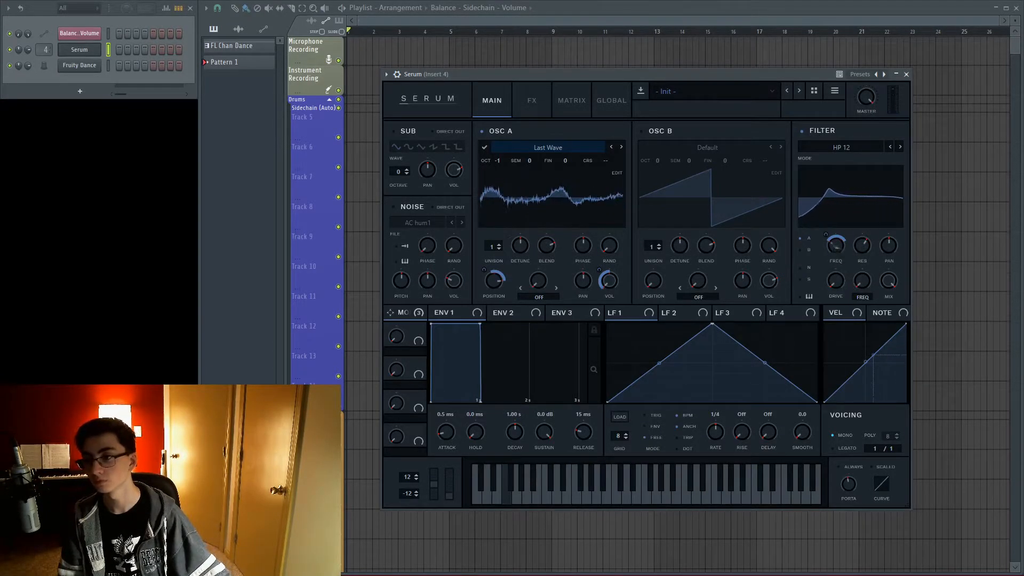
{"action": "left_click_drag", "start_coordinate": [830, 243], "coordinate": [832, 246]}
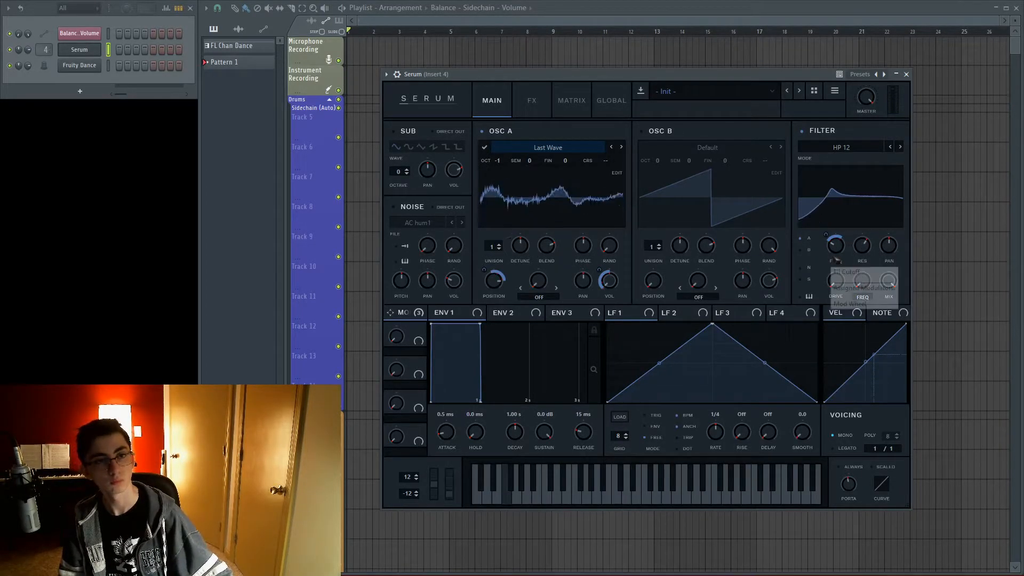
{"action": "right_click", "coordinate": [827, 240]}
{"action": "left_click_drag", "start_coordinate": [827, 238], "coordinate": [828, 241]}
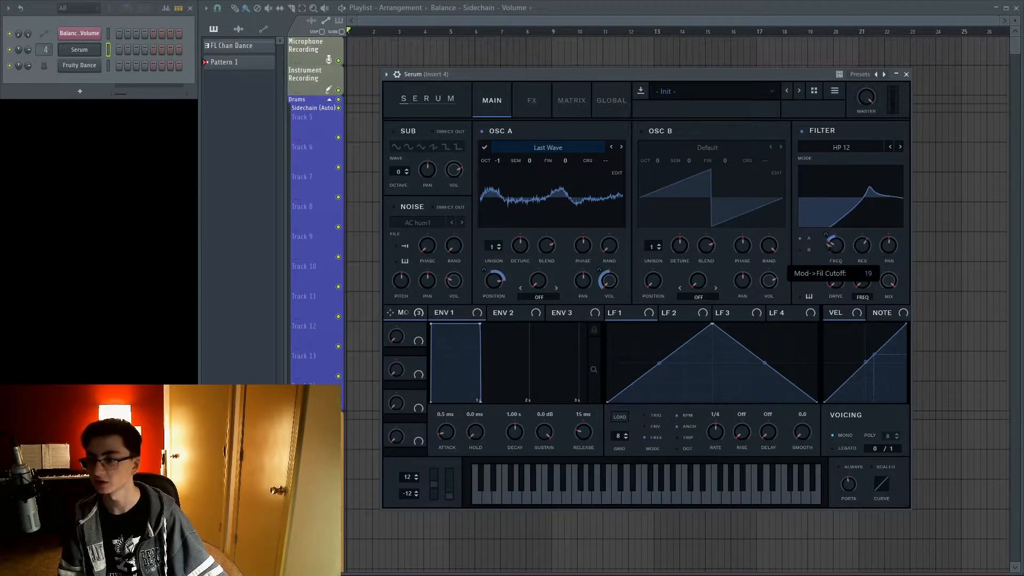
{"action": "left_click_drag", "start_coordinate": [827, 237], "coordinate": [828, 241]}
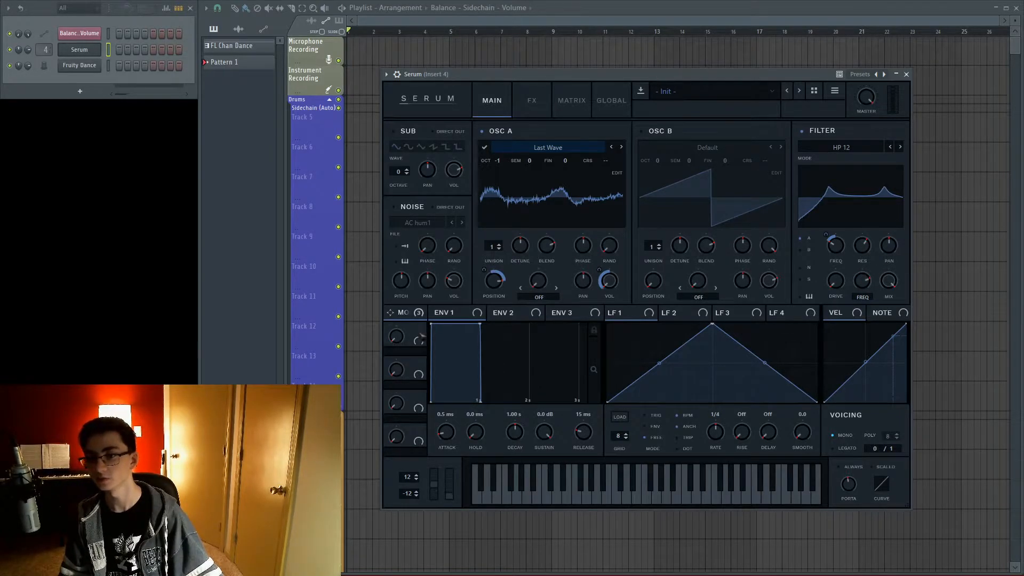
Adjust the filter's second frequency with its mod wheel modulation depth, and change the filter resonance.
{"action": "left_click_drag", "start_coordinate": [868, 286], "coordinate": [863, 281]}
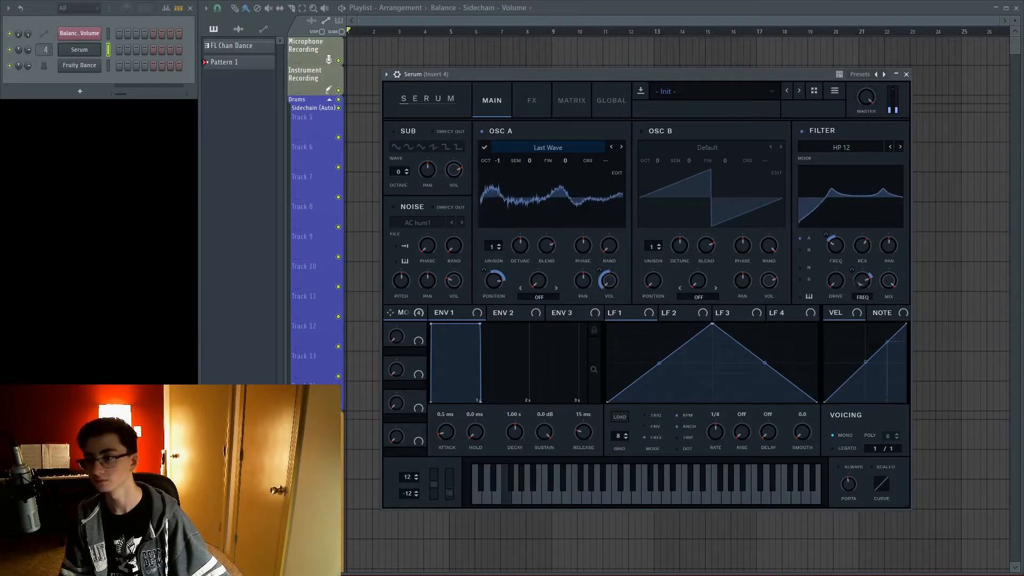
{"action": "left_click_drag", "start_coordinate": [858, 283], "coordinate": [857, 294]}
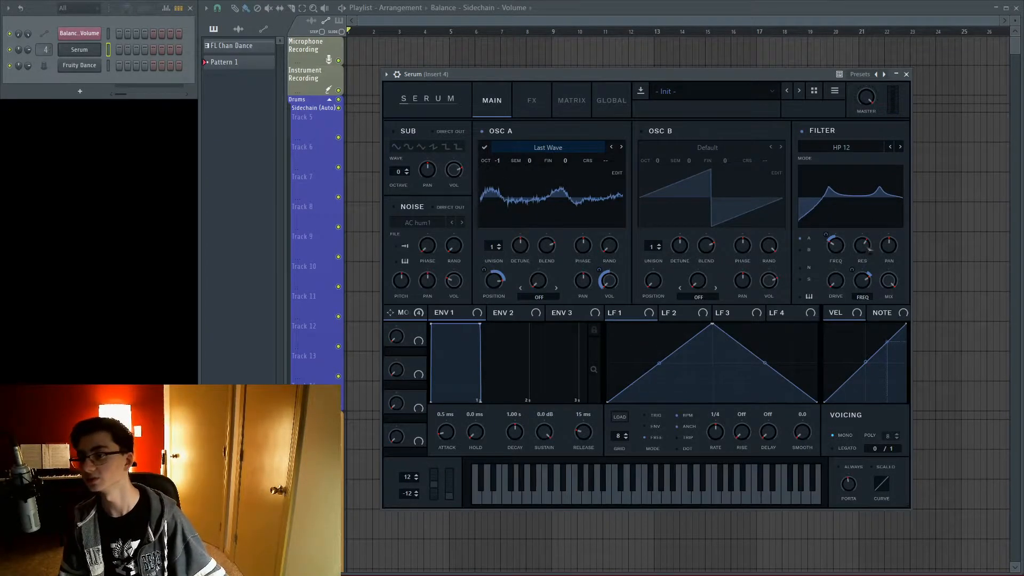
{"action": "left_click_drag", "start_coordinate": [868, 250], "coordinate": [912, 243]}
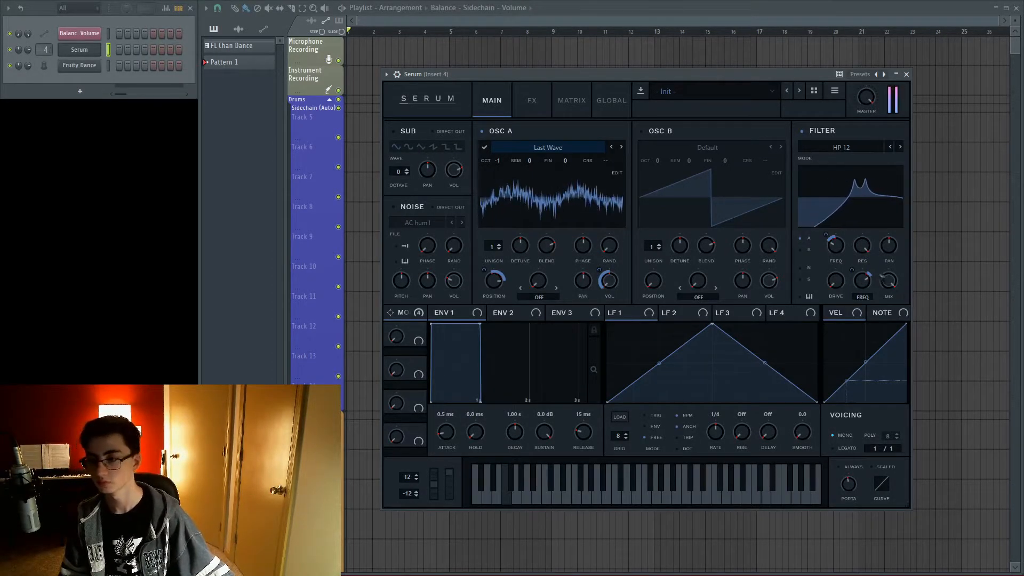
Switch the filter type to HN 12 and adjust the mod wheel's modulation depth on the filter's second frequency.
{"action": "right_click", "coordinate": [853, 285]}
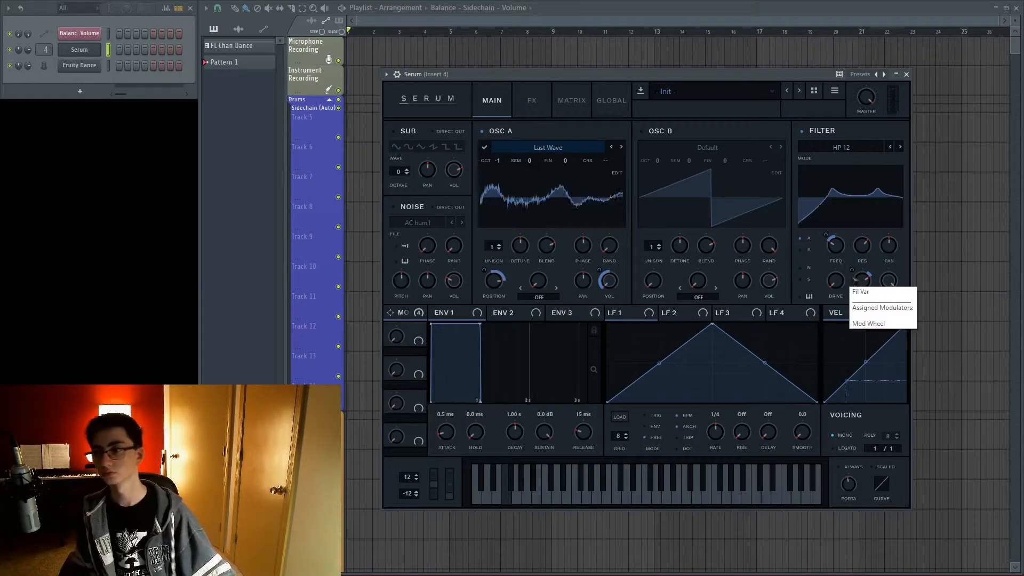
{"action": "left_click", "coordinate": [900, 147]}
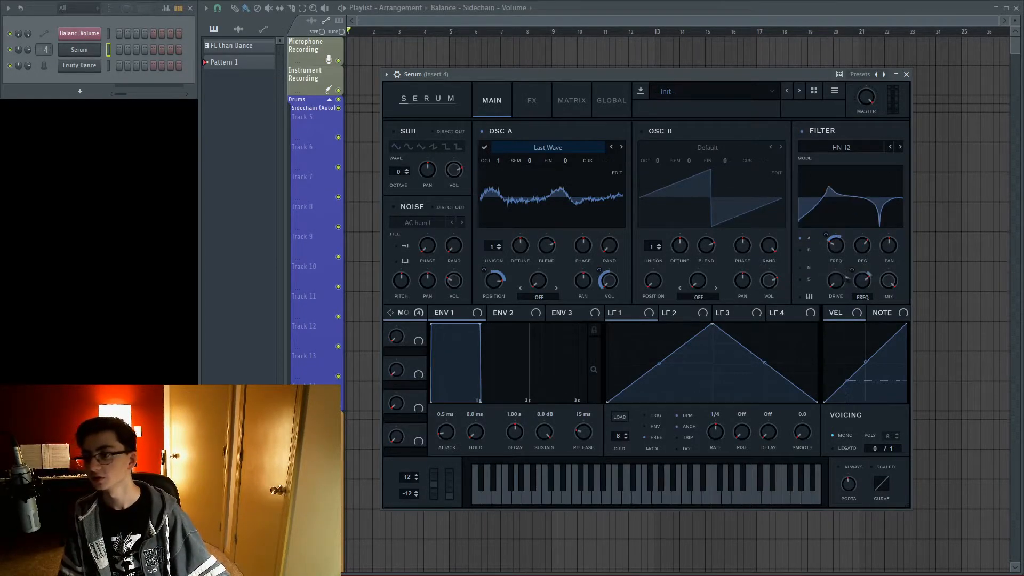
{"action": "left_click_drag", "start_coordinate": [852, 271], "coordinate": [852, 288]}
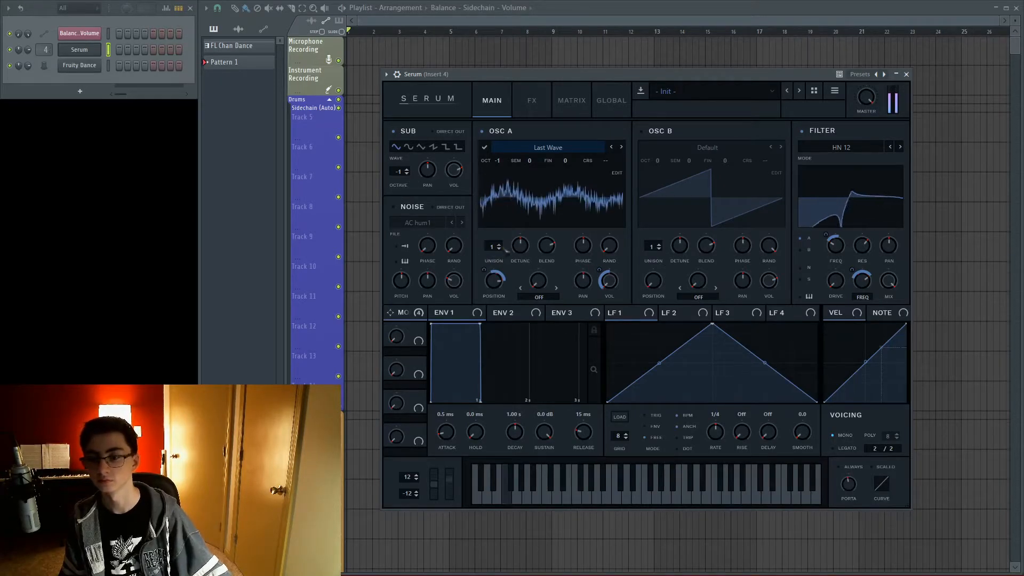
Assign the mod wheel to the sub oscillator's volume and shape that modulation's curve in the matrix.
{"action": "left_click_drag", "start_coordinate": [424, 322], "coordinate": [453, 169]}
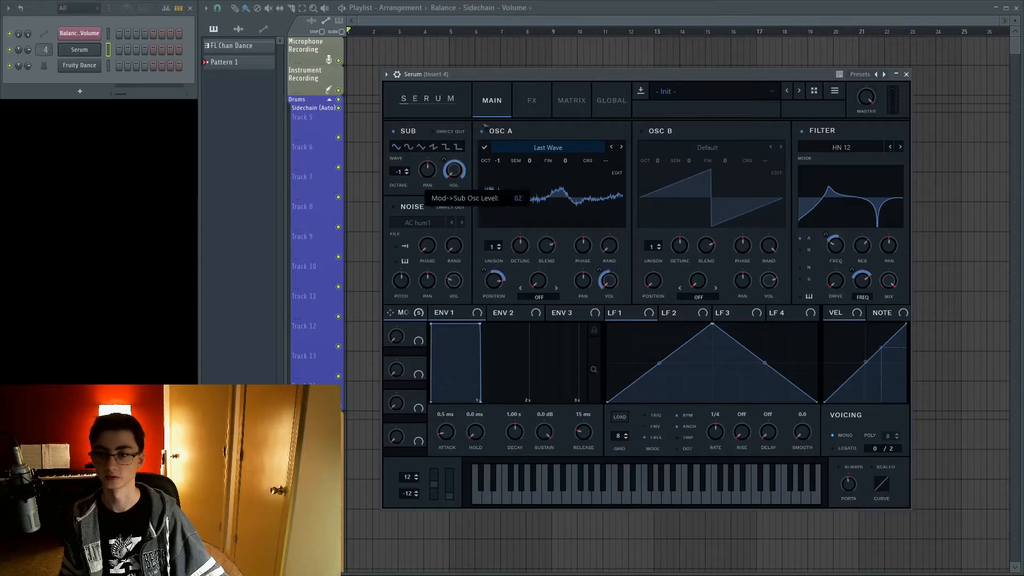
{"action": "left_click", "coordinate": [571, 101]}
{"action": "left_click_drag", "start_coordinate": [453, 228], "coordinate": [453, 222]}
{"action": "left_click", "coordinate": [491, 100]}
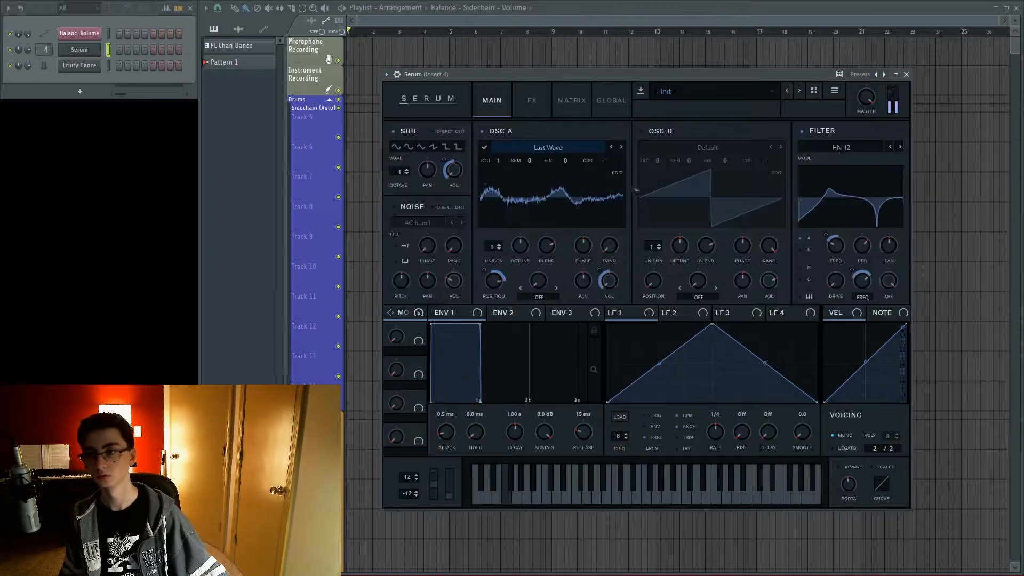
Set oscillator A's warp mode to Bend + and assign the mod wheel to its warp amount.
{"action": "left_click", "coordinate": [539, 297]}
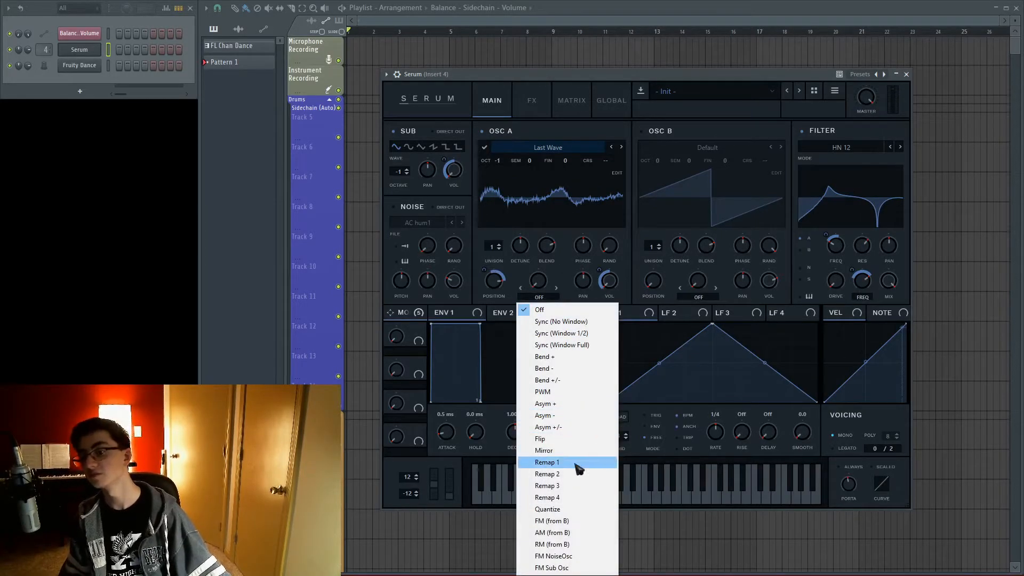
{"action": "left_click", "coordinate": [593, 357]}
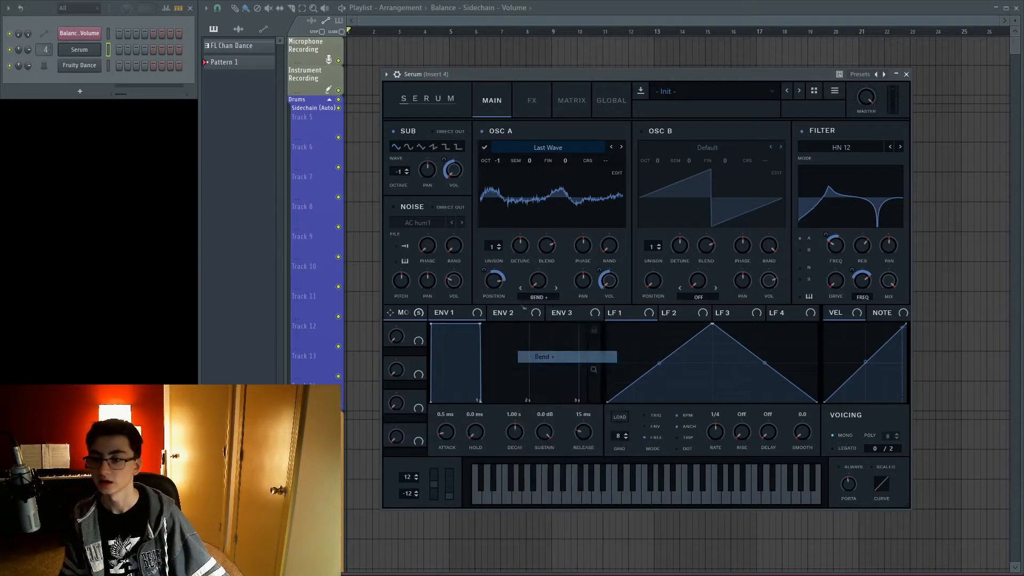
{"action": "mouse_move", "coordinate": [546, 284]}
{"action": "left_mouse_down"}
{"action": "mouse_move", "coordinate": [568, 247]}
{"action": "mouse_move", "coordinate": [544, 301]}
{"action": "left_mouse_up"}
{"action": "left_click_drag", "start_coordinate": [412, 314], "coordinate": [542, 281]}
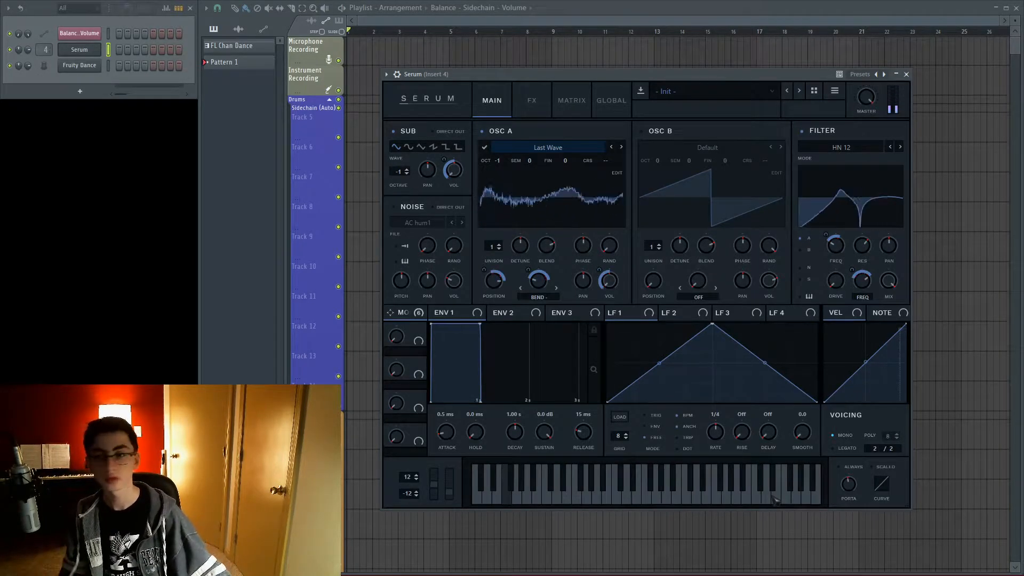
Compare the Bend +/- and Bend + warp modes on oscillator A and settle on Bend -.
{"action": "left_click", "coordinate": [556, 288]}
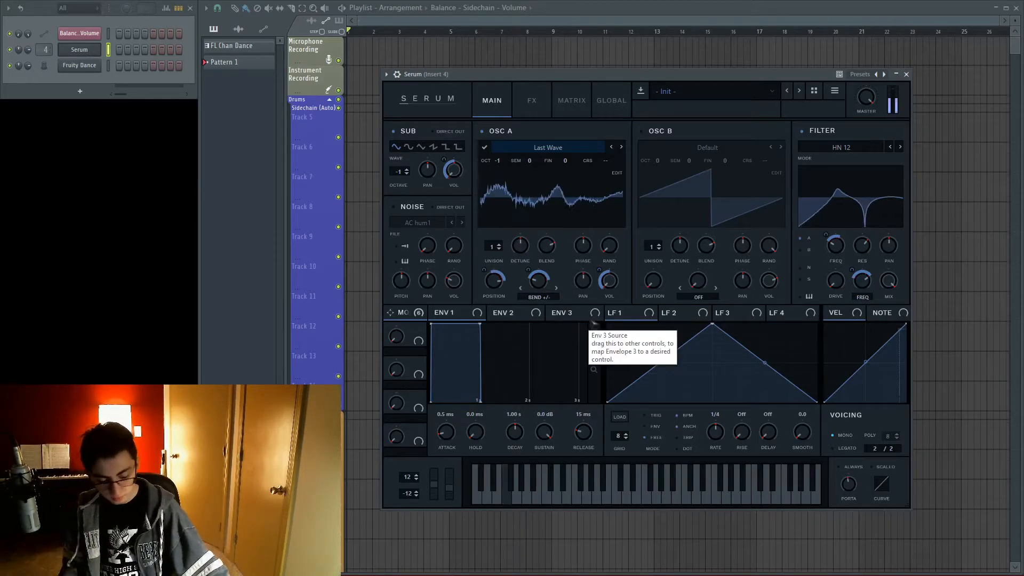
{"action": "left_click", "coordinate": [520, 288]}
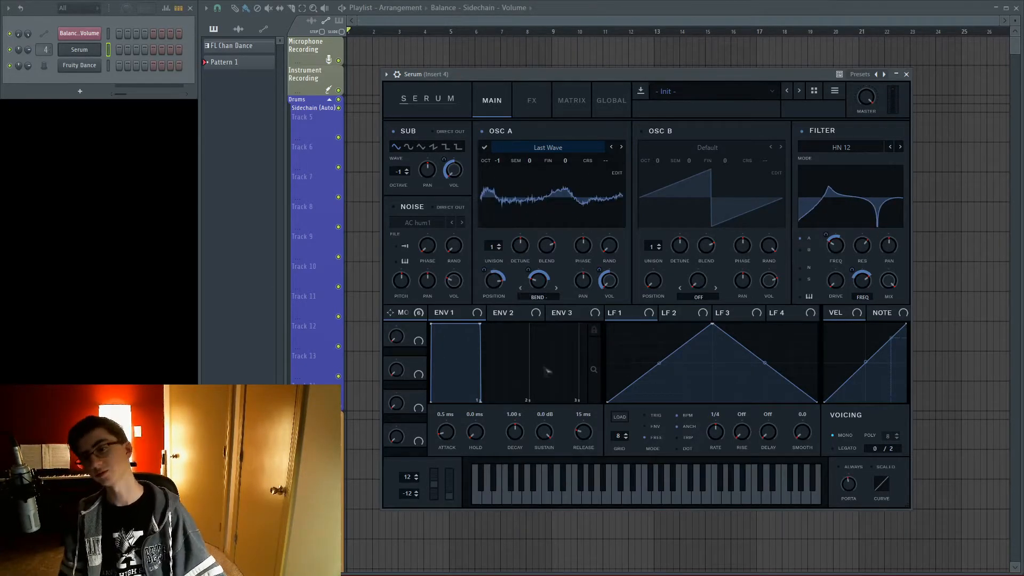
{"action": "left_click", "coordinate": [556, 289]}
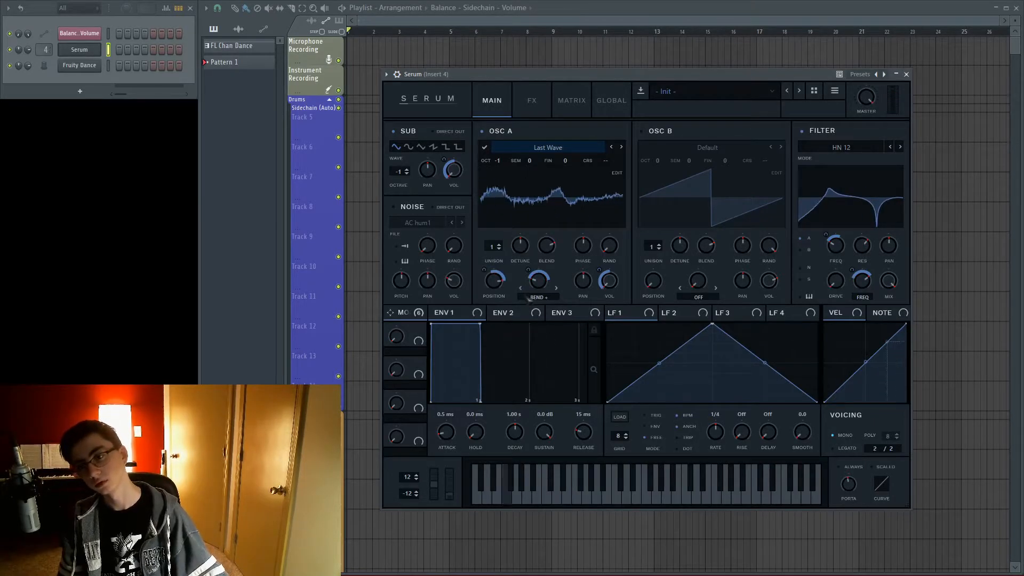
{"action": "left_click", "coordinate": [556, 288]}
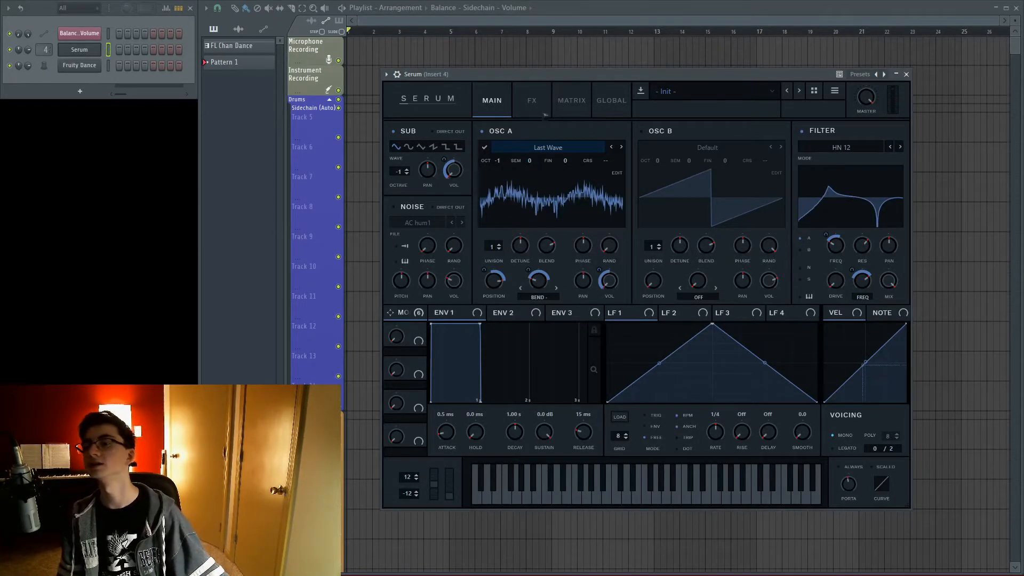
Enable the noise oscillator, assign the mod wheel to its volume and set that modulation's curve to 99 in the matrix.
{"action": "left_click", "coordinate": [414, 208]}
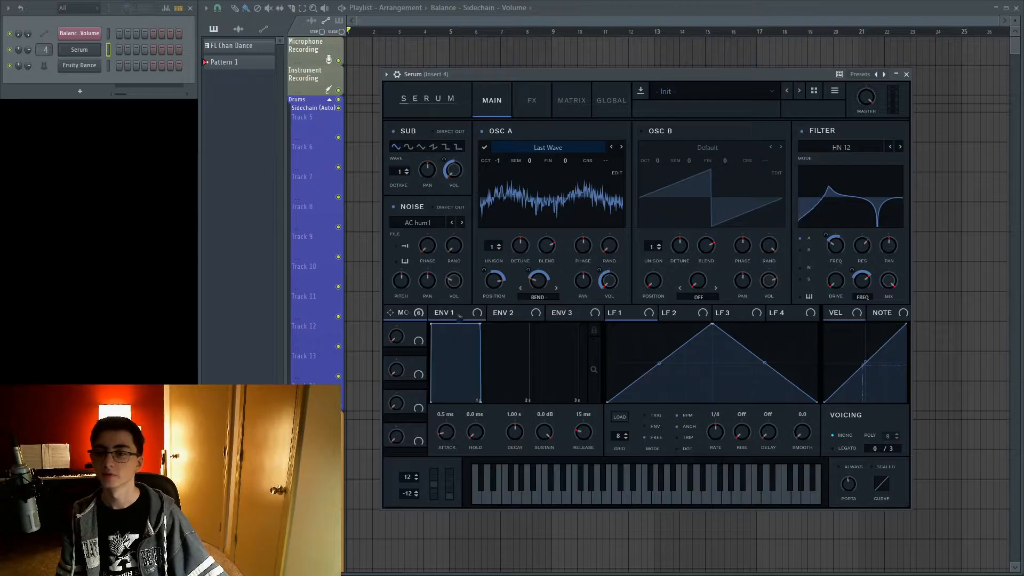
{"action": "left_click_drag", "start_coordinate": [452, 286], "coordinate": [453, 300]}
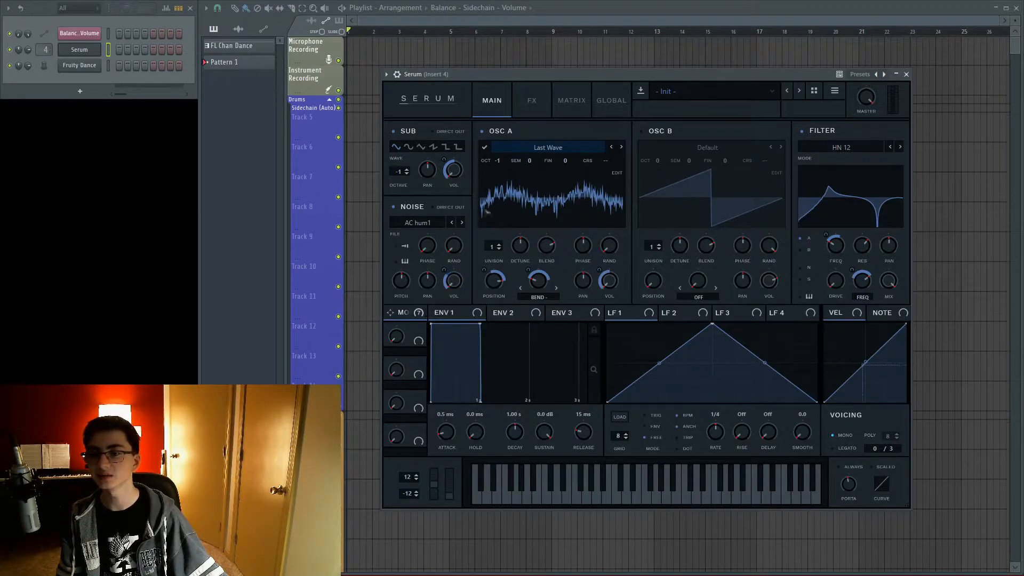
{"action": "left_click", "coordinate": [572, 101]}
{"action": "left_click_drag", "start_coordinate": [453, 265], "coordinate": [510, 38]}
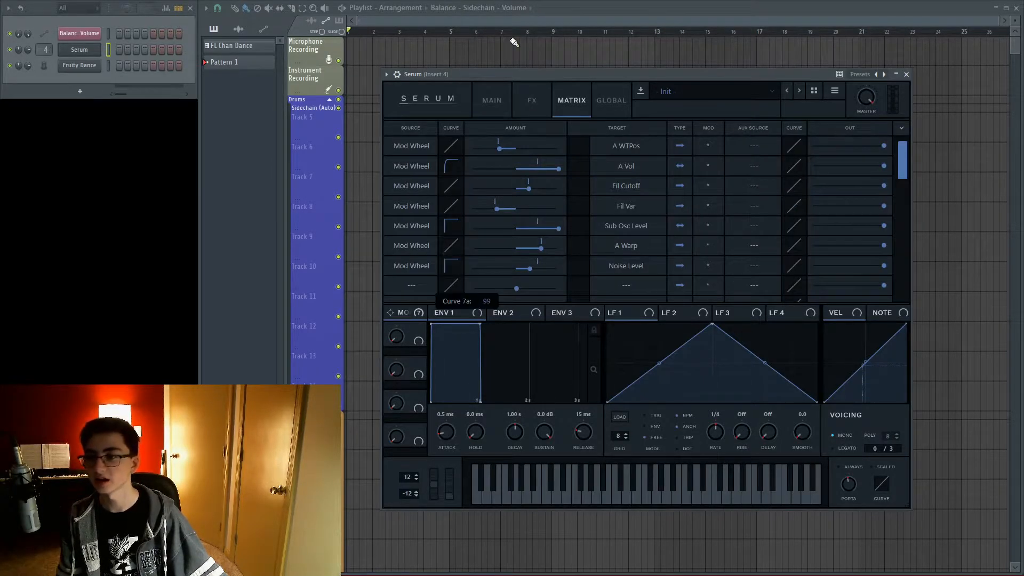
{"action": "left_click", "coordinate": [491, 100]}
{"action": "right_click", "coordinate": [453, 282]}
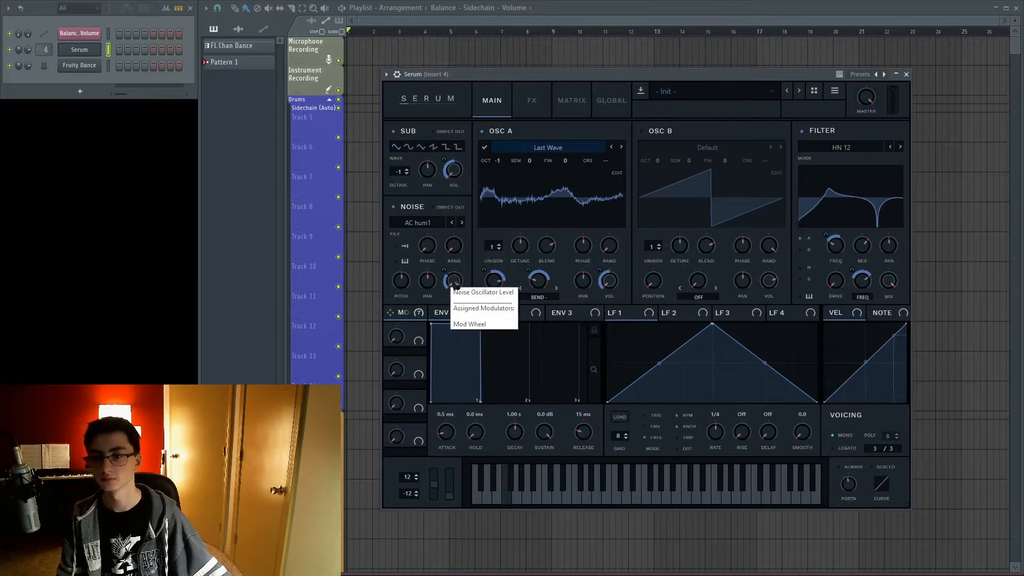
Enable the Hyper/Dimension effect and a compressor in multiband mode, and adjust the compressor's gain.
{"action": "left_click", "coordinate": [531, 100]}
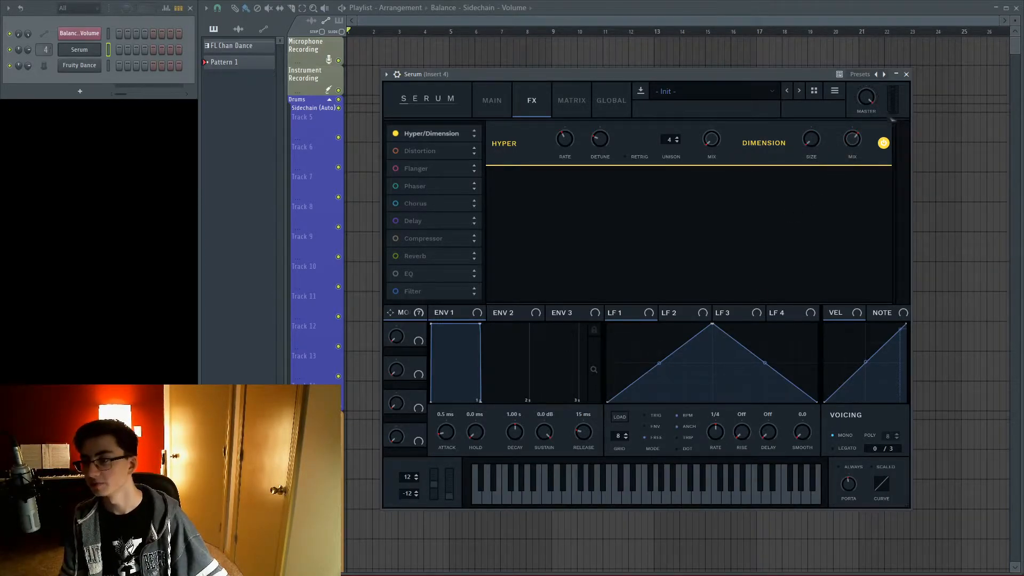
{"action": "left_click", "coordinate": [396, 239]}
{"action": "left_click", "coordinate": [491, 104]}
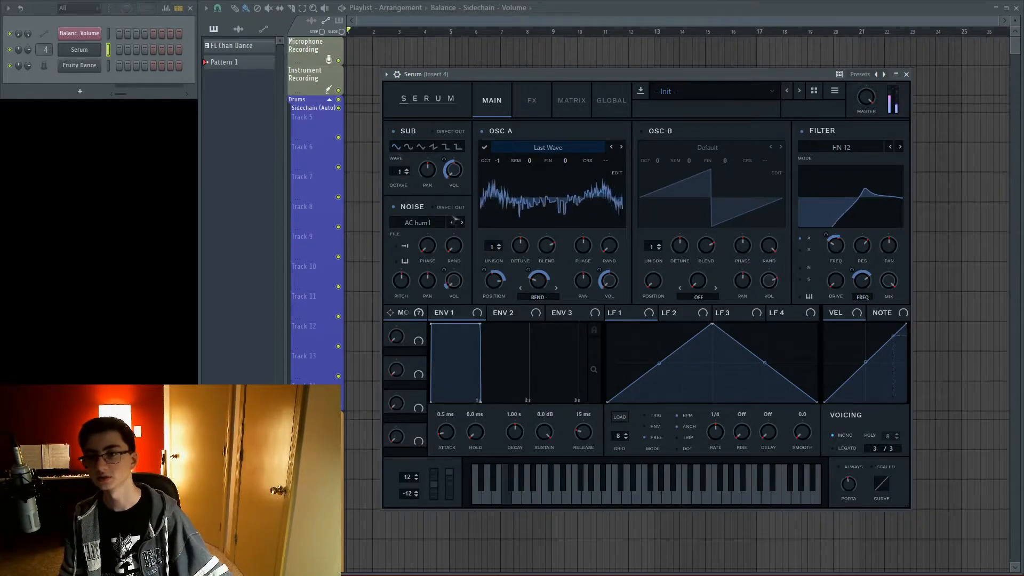
{"action": "left_click", "coordinate": [532, 100]}
{"action": "left_click", "coordinate": [758, 204]}
{"action": "mouse_move", "coordinate": [715, 199]}
{"action": "left_mouse_down"}
{"action": "mouse_move", "coordinate": [725, 184]}
{"action": "mouse_move", "coordinate": [721, 195]}
{"action": "left_mouse_up"}
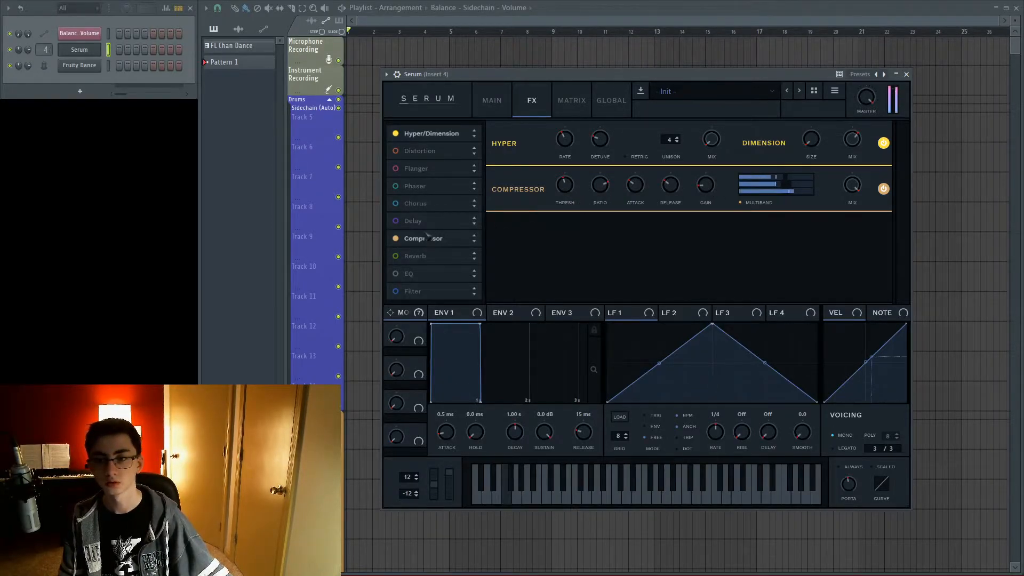
Enable the distortion effect and set its type to Sine Shaper.
{"action": "left_click", "coordinate": [395, 151]}
{"action": "left_click", "coordinate": [578, 189]}
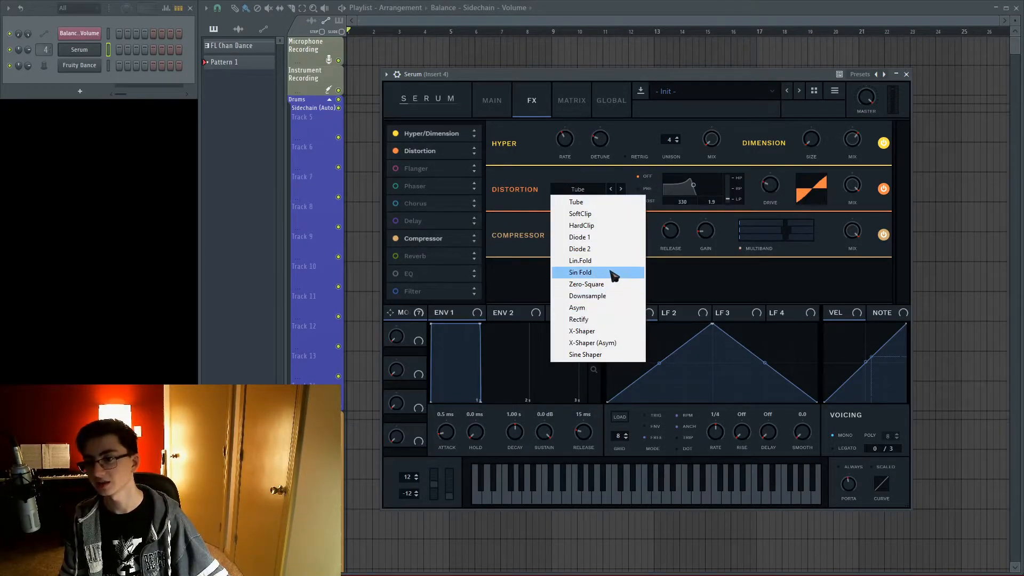
{"action": "left_click", "coordinate": [607, 356]}
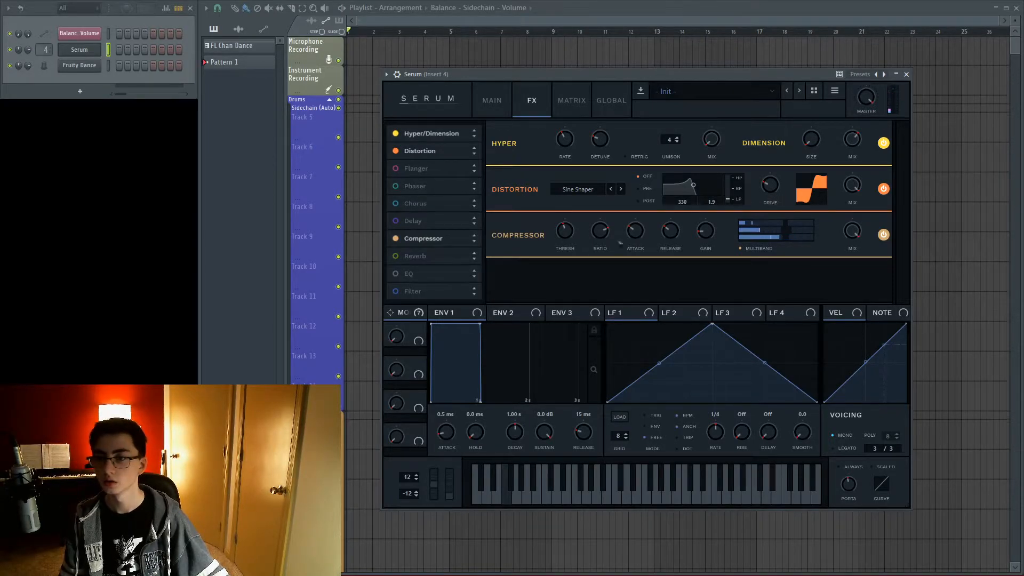
{"action": "left_click", "coordinate": [408, 291]}
{"action": "left_click", "coordinate": [408, 291]}
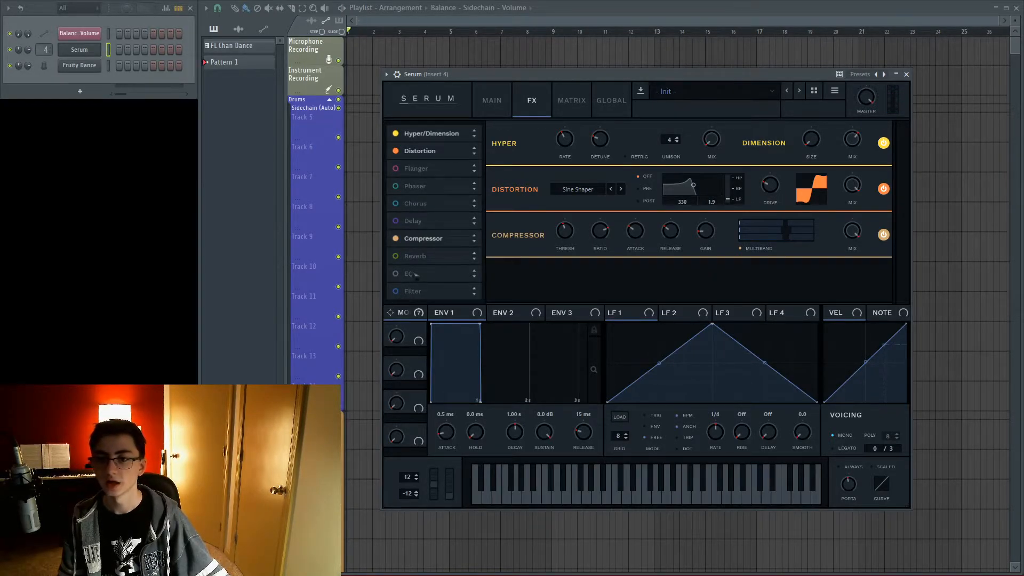
{"action": "left_click", "coordinate": [404, 186]}
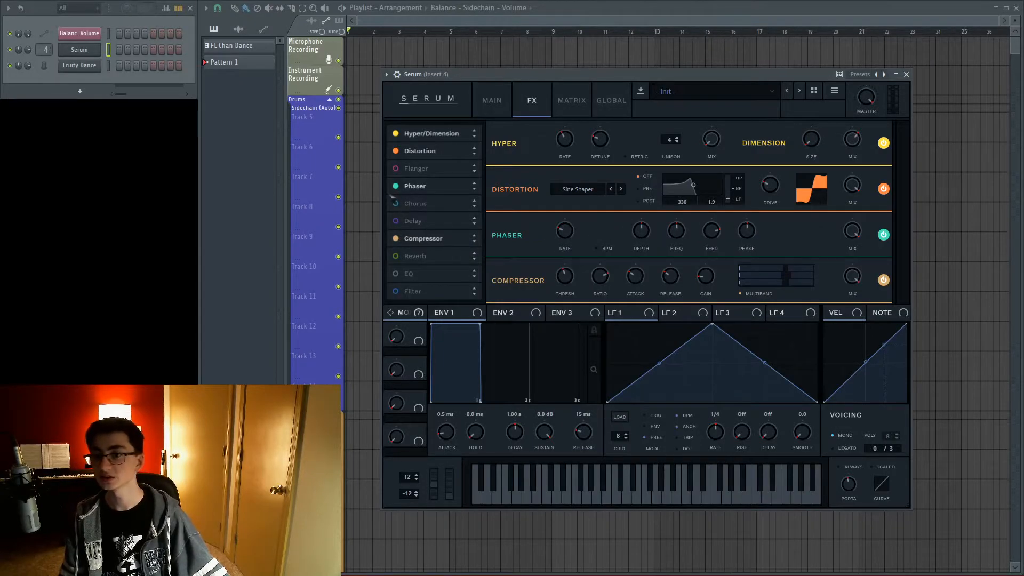
{"action": "left_click", "coordinate": [394, 190]}
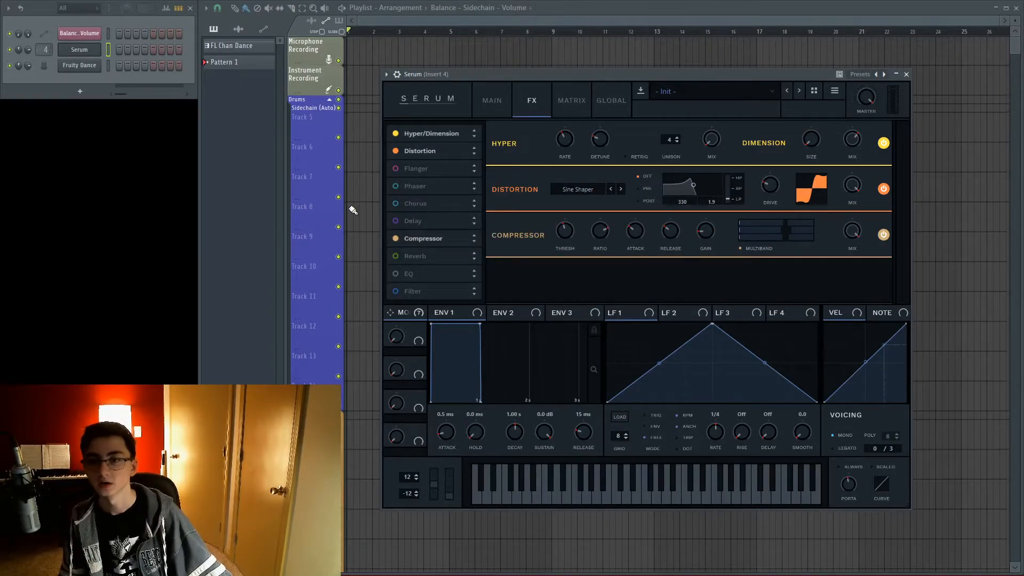
{"action": "left_click", "coordinate": [396, 204]}
{"action": "left_click", "coordinate": [396, 204]}
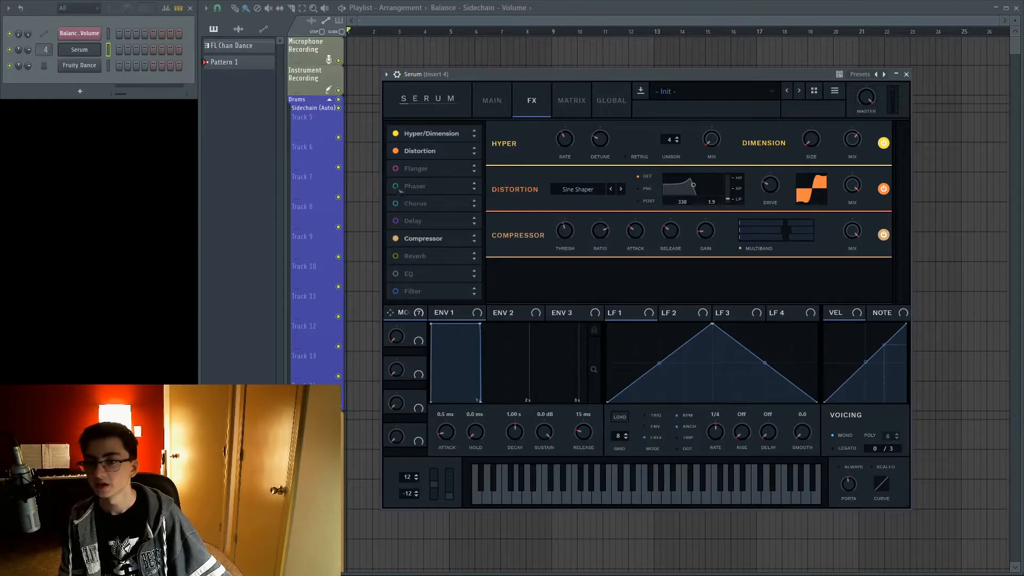
Enable the phaser with reduced rate and mix, and assign the mod wheel to its frequency.
{"action": "left_click", "coordinate": [405, 186]}
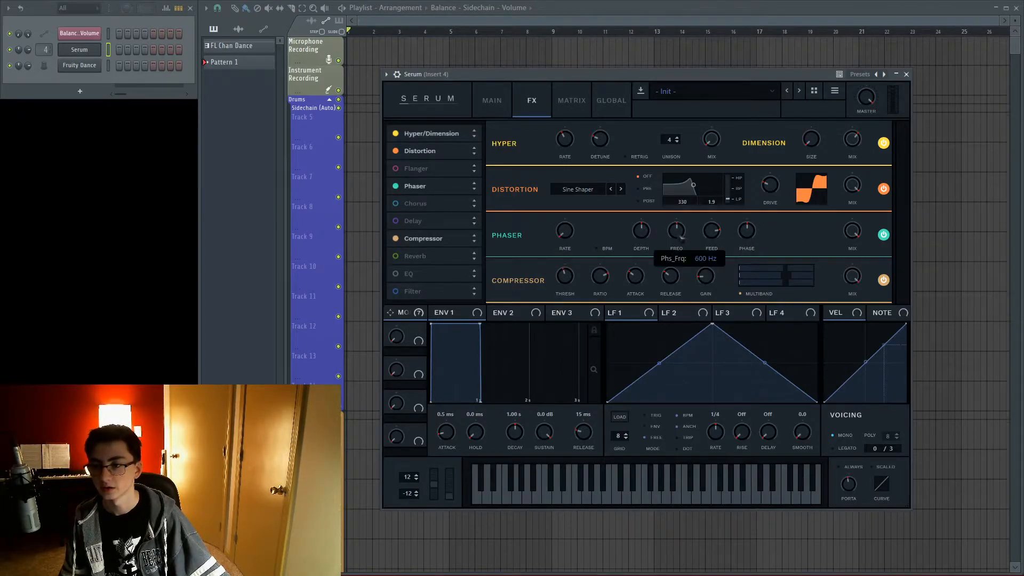
{"action": "left_click_drag", "start_coordinate": [664, 235], "coordinate": [675, 231]}
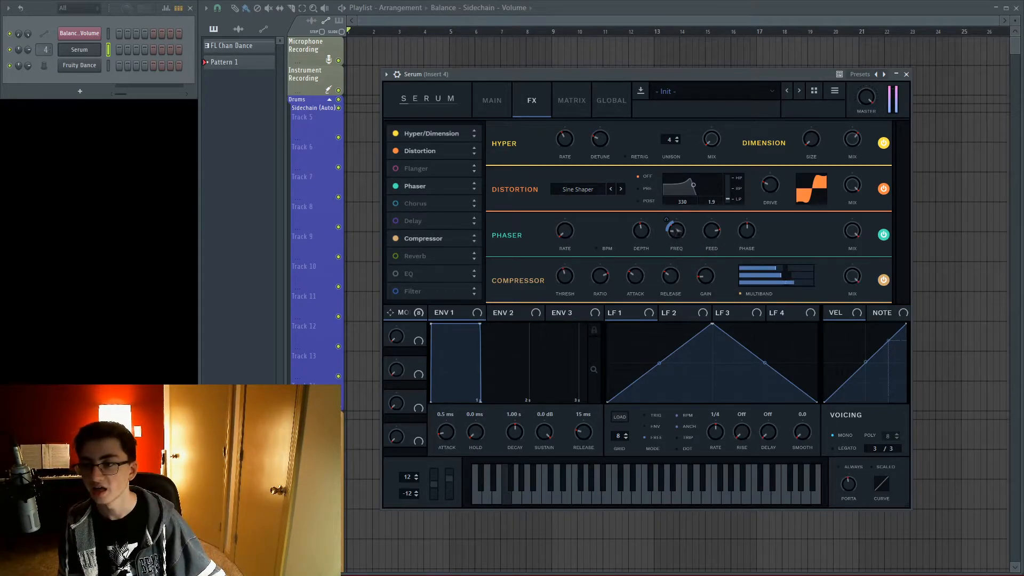
{"action": "mouse_move", "coordinate": [853, 235]}
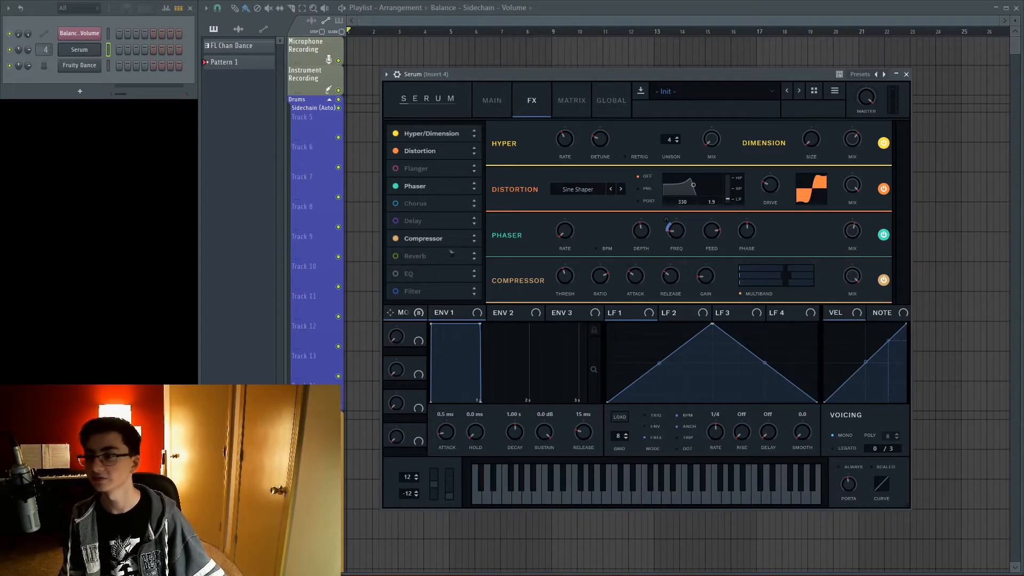
Enable the filter effect, place it before the compressor and set its type to Flg -.
{"action": "left_click", "coordinate": [396, 292]}
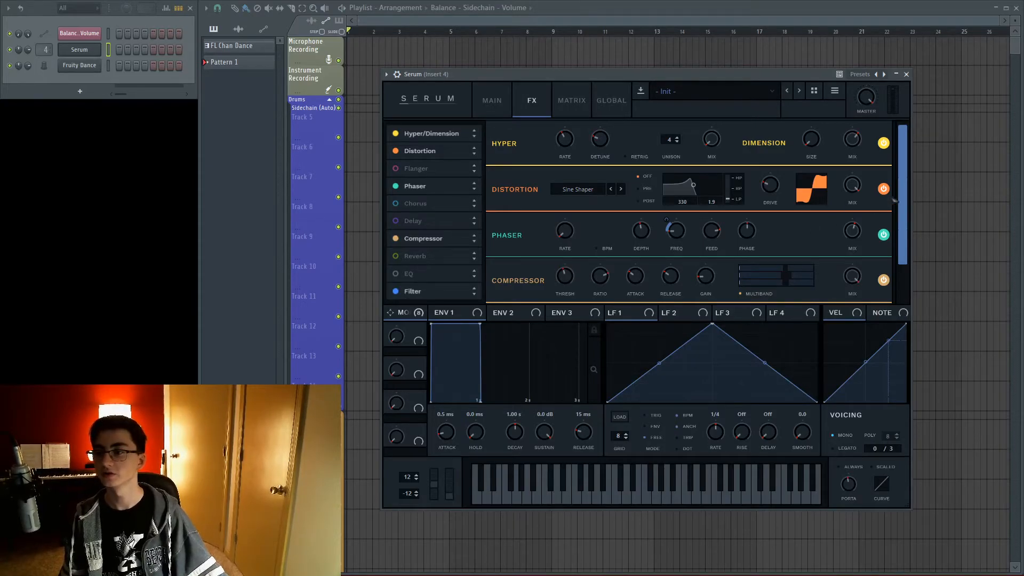
{"action": "left_click_drag", "start_coordinate": [902, 196], "coordinate": [898, 240]}
{"action": "left_click_drag", "start_coordinate": [423, 293], "coordinate": [556, 263]}
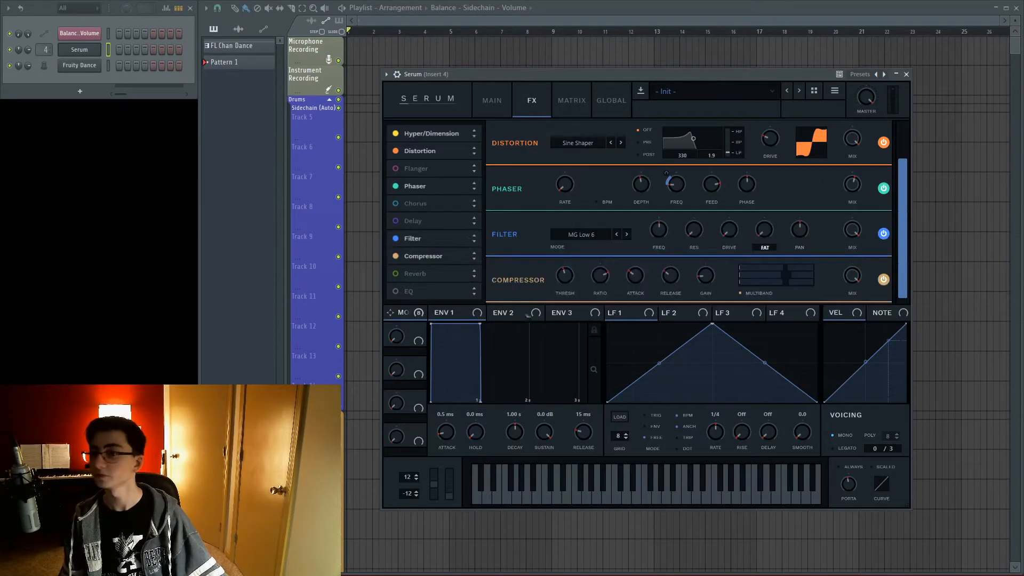
{"action": "left_click", "coordinate": [593, 239]}
{"action": "mouse_move", "coordinate": [598, 272]}
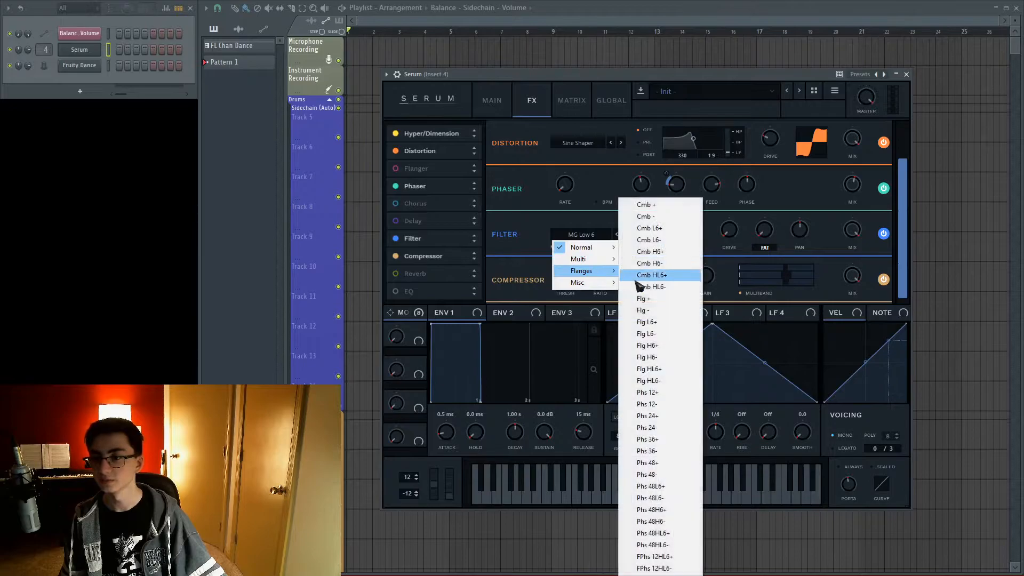
{"action": "left_click", "coordinate": [646, 311]}
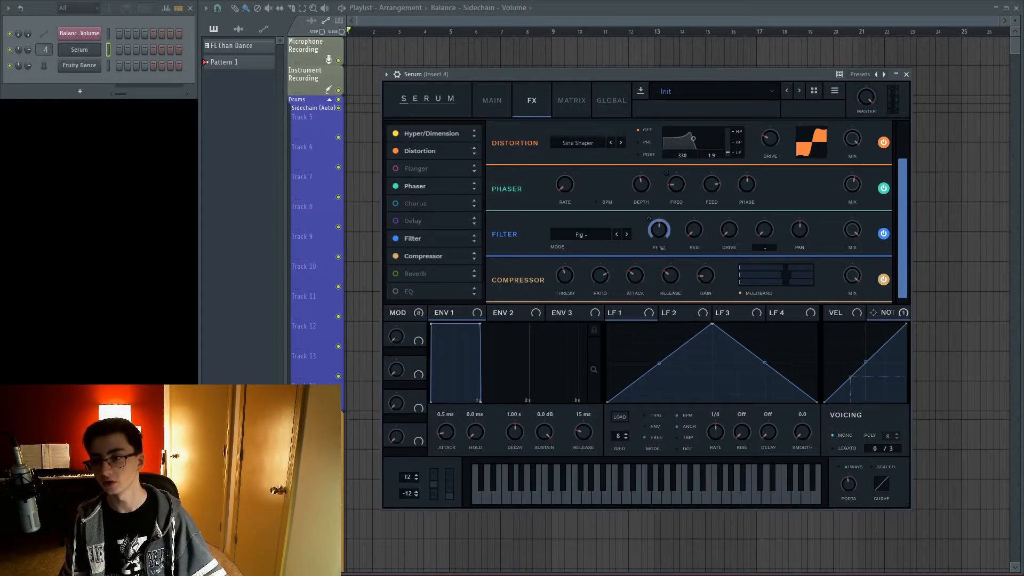
Set the effect filter's note-modulated frequency to 523 Hz.
{"action": "right_click", "coordinate": [658, 229]}
{"action": "left_click", "coordinate": [686, 254]}
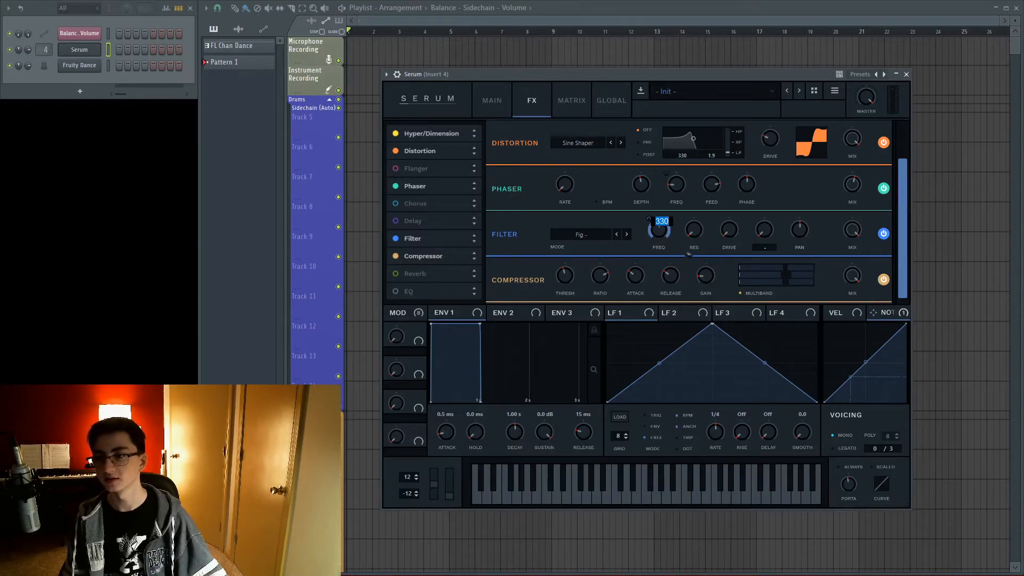
{"action": "type", "text": "523"}
{"action": "key", "text": "Return"}
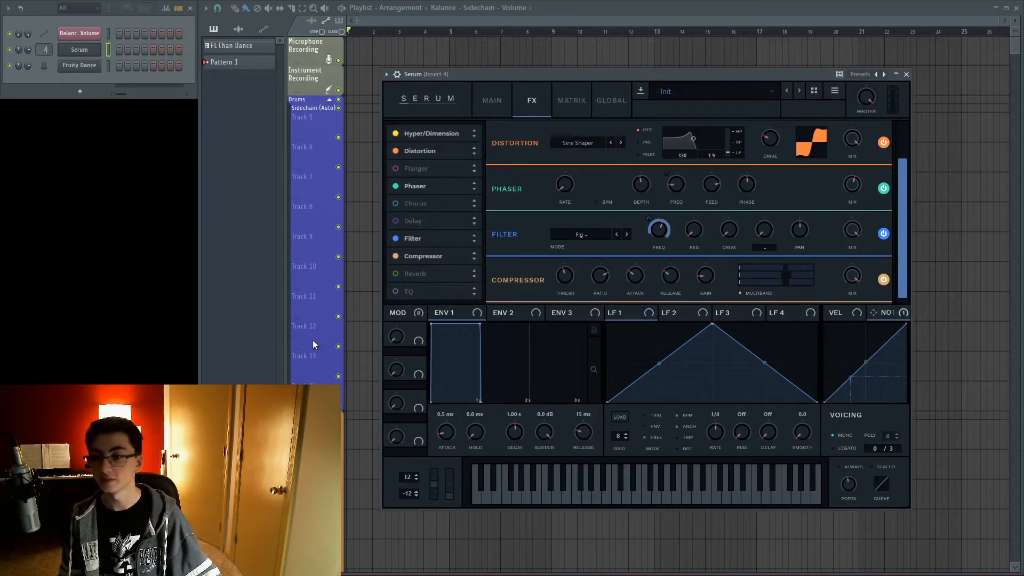
Set the effect filter's mix to 0%, assign Macro 1 to it and rename the macro Squarify.
{"action": "left_click_drag", "start_coordinate": [648, 218], "coordinate": [842, 218]}
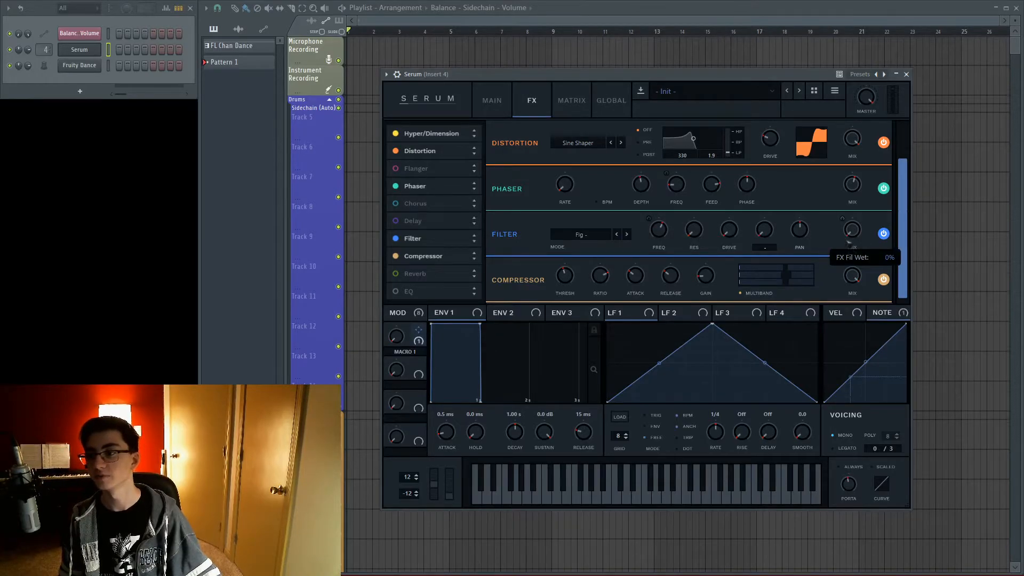
{"action": "double_click", "coordinate": [415, 353]}
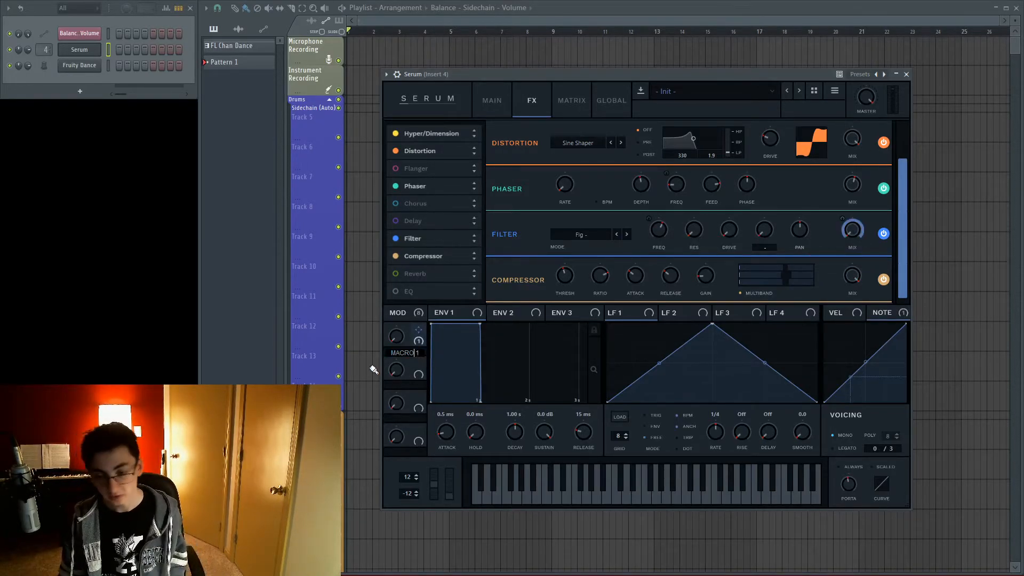
{"action": "left_click_drag", "start_coordinate": [421, 354], "coordinate": [314, 355]}
{"action": "type", "text": "Squarif"}
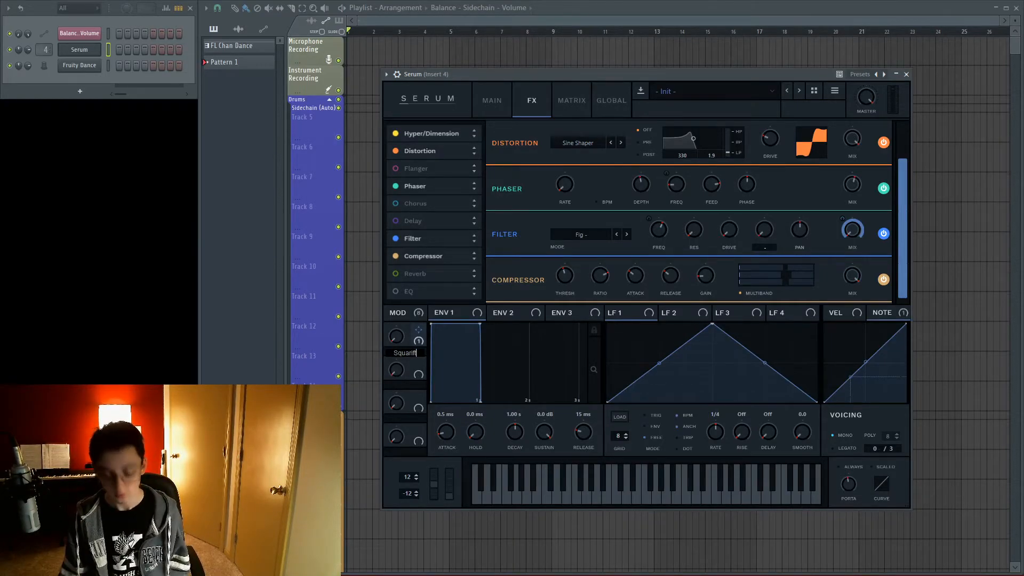
{"action": "type", "text": "y"}
{"action": "key", "text": "Return"}
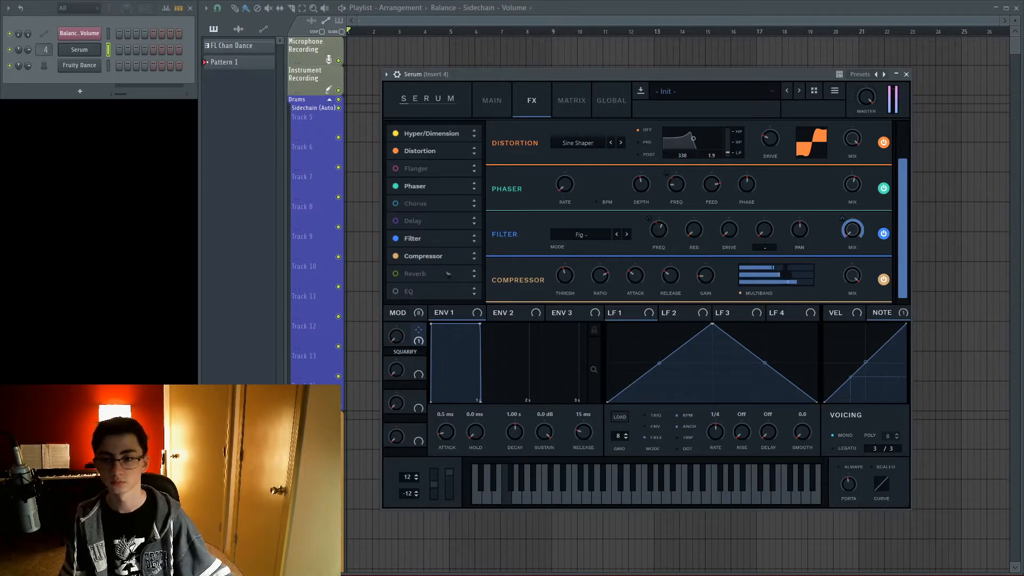
Lower oscillator A's random phase and detune, and set its unison to 2 voices.
{"action": "left_click", "coordinate": [492, 100]}
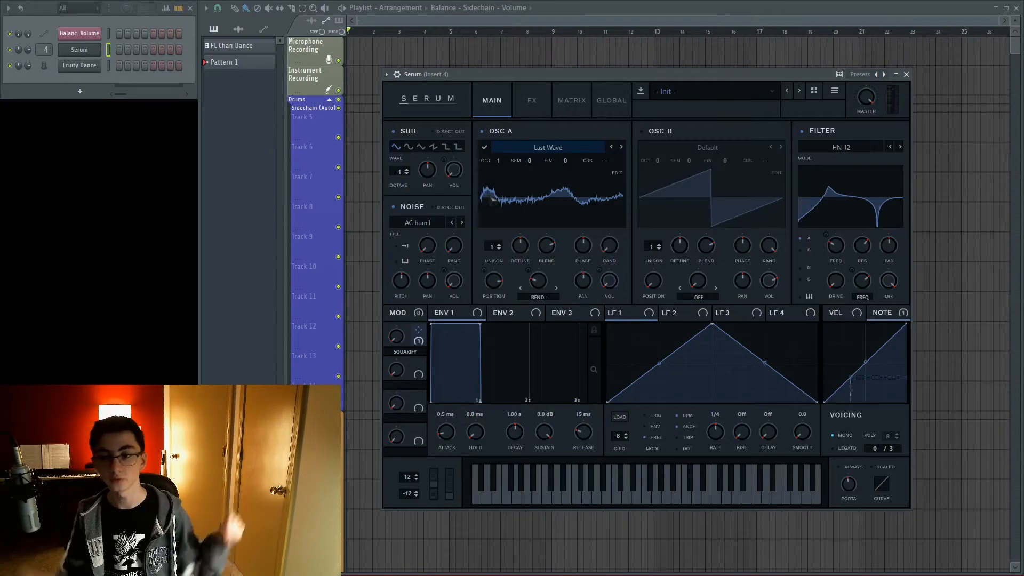
{"action": "left_click_drag", "start_coordinate": [609, 246], "coordinate": [609, 218]}
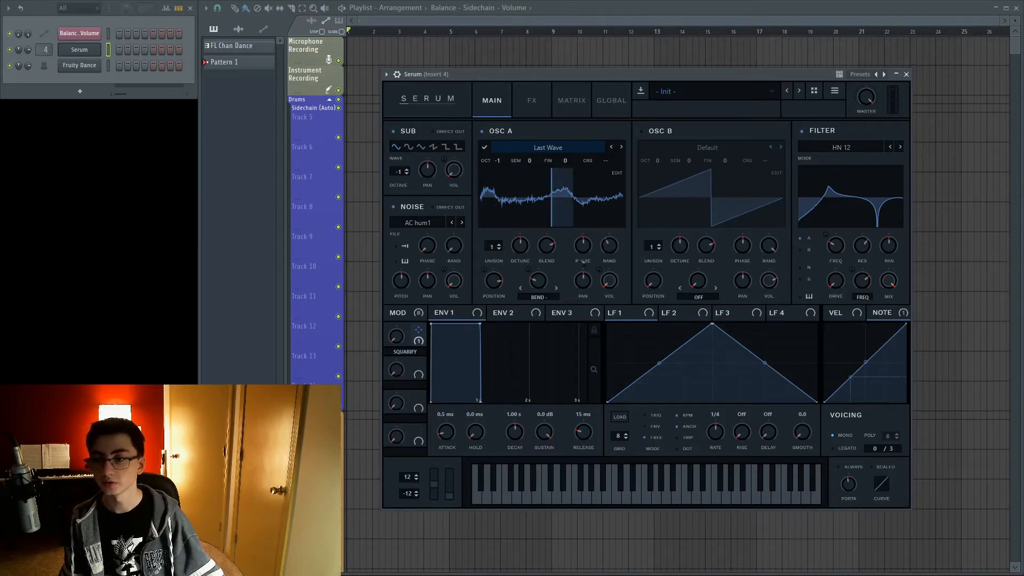
{"action": "left_click_drag", "start_coordinate": [496, 247], "coordinate": [527, 255]}
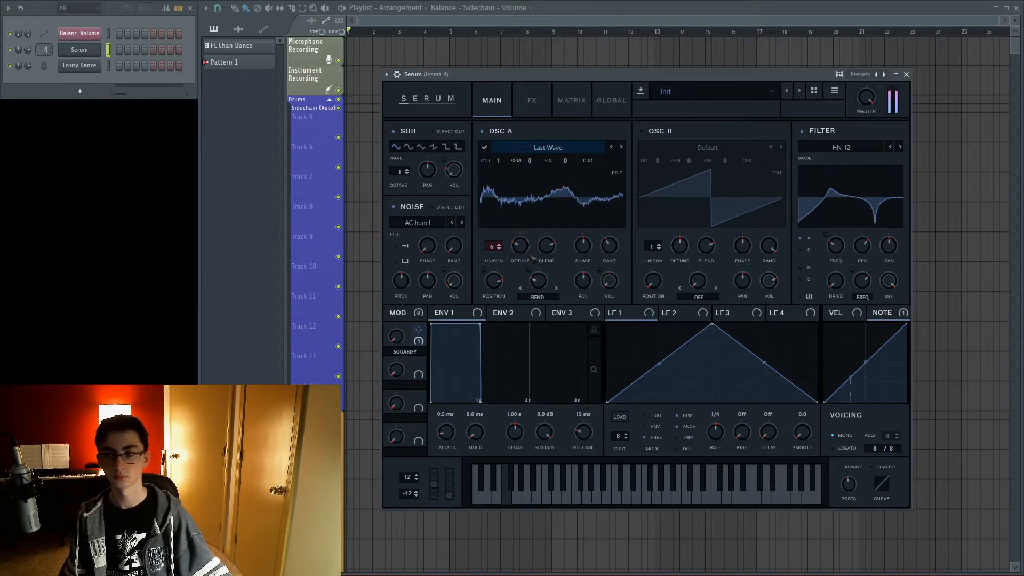
{"action": "left_click_drag", "start_coordinate": [493, 262], "coordinate": [496, 288]}
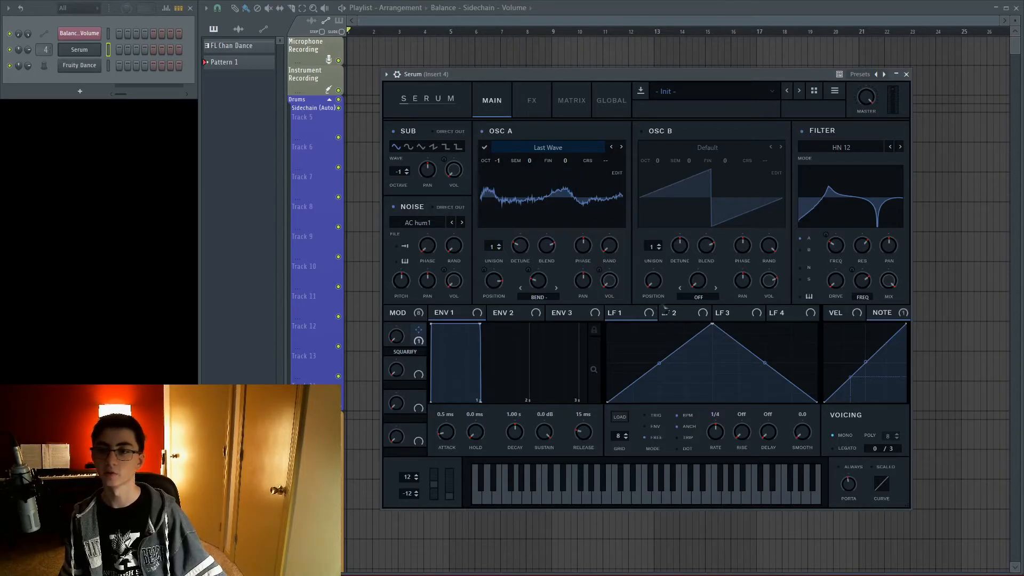
{"action": "left_click", "coordinate": [499, 245]}
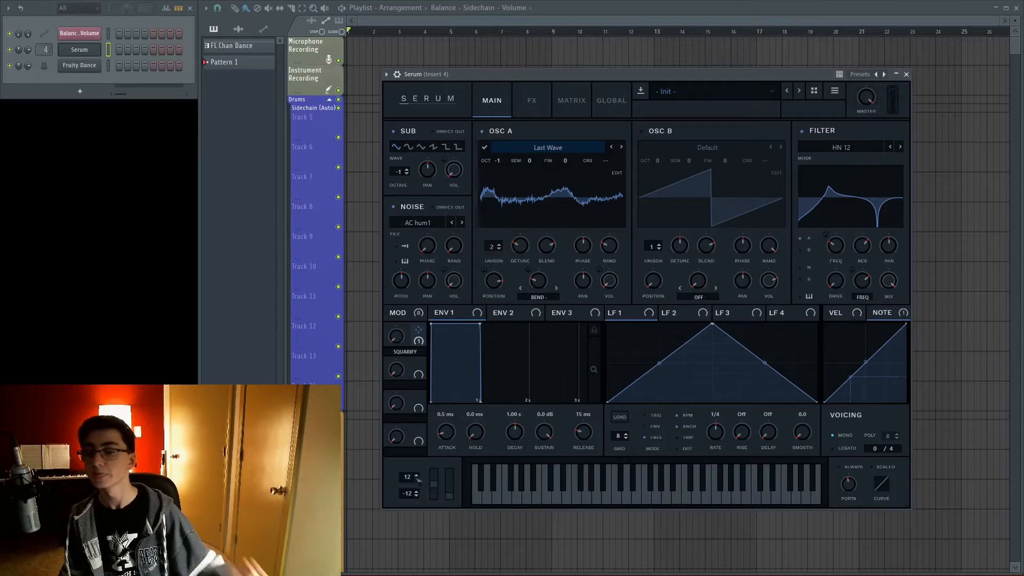
Try raising the upward pitch bend range to 17 semitones.
{"action": "left_click_drag", "start_coordinate": [414, 479], "coordinate": [425, 472]}
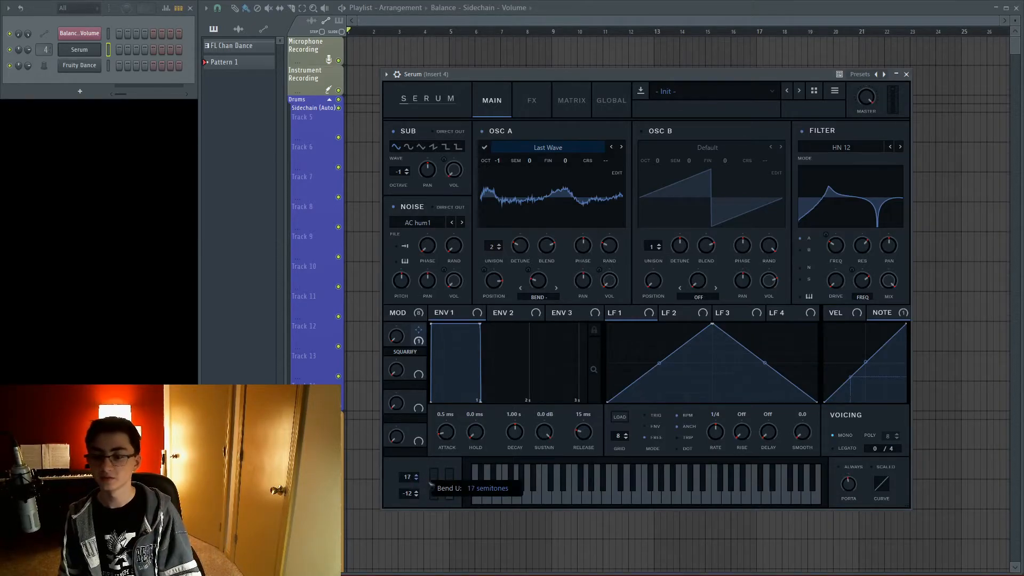
{"action": "left_click_drag", "start_coordinate": [434, 501], "coordinate": [433, 506]}
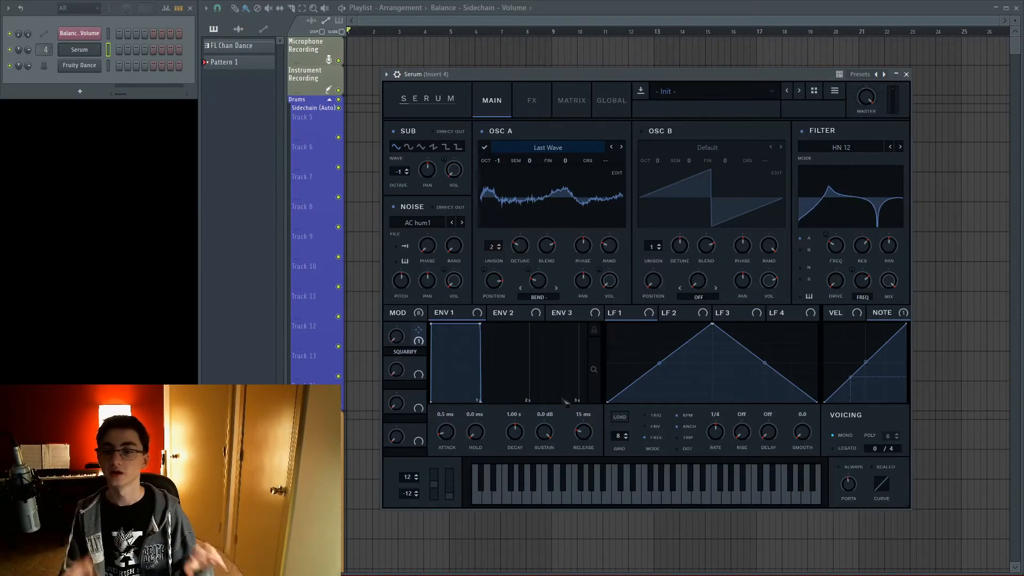
Close the Serum window and place three short F3 notes and one long one in the first bar of the Serum piano roll.
{"action": "left_click", "coordinate": [906, 74]}
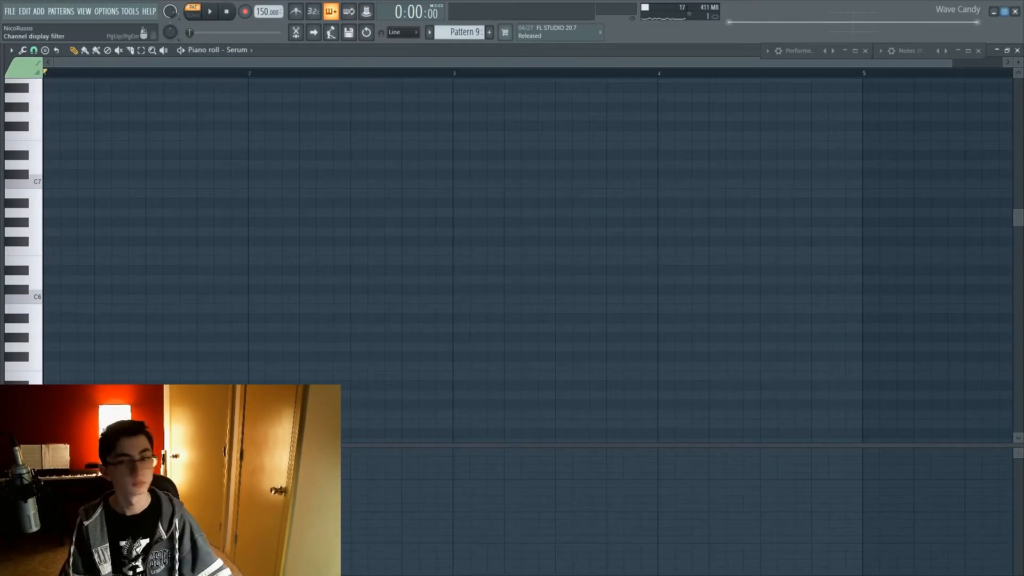
{"action": "left_click", "coordinate": [58, 250]}
{"action": "left_click", "coordinate": [34, 50]}
{"action": "left_click", "coordinate": [57, 171]}
{"action": "left_click_drag", "start_coordinate": [92, 250], "coordinate": [80, 251]}
{"action": "left_click", "coordinate": [101, 251]}
{"action": "left_click", "coordinate": [127, 250]}
{"action": "left_click", "coordinate": [151, 251]}
{"action": "mouse_move", "coordinate": [168, 251]}
{"action": "left_mouse_down"}
{"action": "mouse_move", "coordinate": [233, 251]}
{"action": "mouse_move", "coordinate": [207, 250]}
{"action": "left_mouse_up"}
Duplicate the first bar's notes into the second bar and add four very short F3 notes after its first note.
{"action": "key", "text": "ctrl+b"}
{"action": "key", "text": "space"}
{"action": "scroll", "coordinate": [317, 277], "scroll_direction": "up", "scroll_amount": 3}
{"action": "left_click", "coordinate": [220, 251]}
{"action": "left_click", "coordinate": [236, 251]}
{"action": "left_click", "coordinate": [251, 251]}
{"action": "left_click", "coordinate": [265, 251]}
{"action": "key", "text": "space"}
Draw a rising mod wheel automation ramp beneath the notes and audition the pattern from there.
{"action": "scroll", "coordinate": [315, 331], "scroll_direction": "down", "scroll_amount": 4}
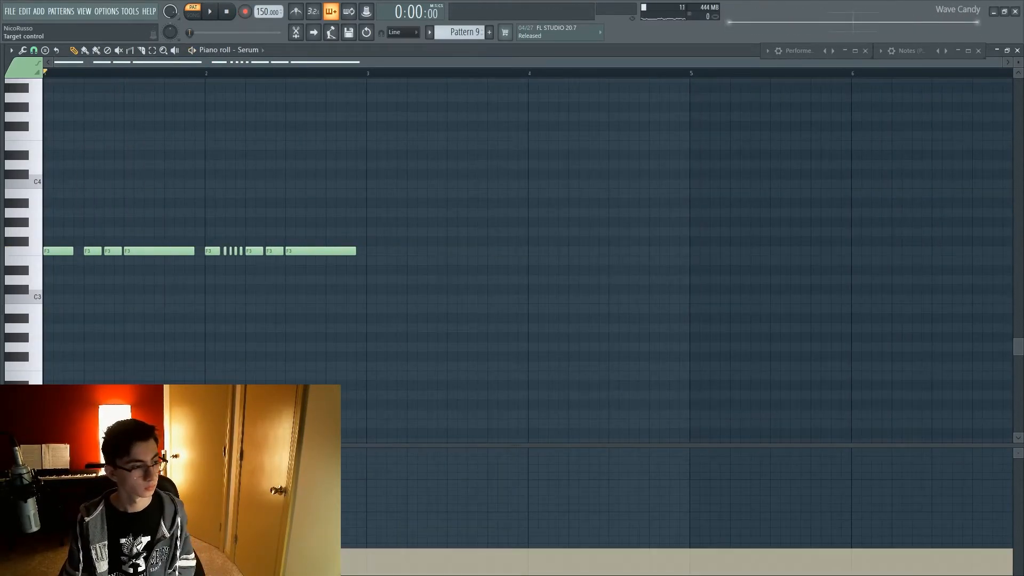
{"action": "scroll", "coordinate": [23, 454], "scroll_direction": "down", "scroll_amount": 1}
{"action": "scroll", "coordinate": [79, 251], "scroll_direction": "up", "scroll_amount": 2}
{"action": "left_click_drag", "start_coordinate": [409, 531], "coordinate": [503, 471]}
{"action": "left_click", "coordinate": [410, 74]}
{"action": "key", "text": "space"}
{"action": "key", "text": "space"}
{"action": "scroll", "coordinate": [23, 454], "scroll_direction": "up", "scroll_amount": 1}
{"action": "scroll", "coordinate": [158, 350], "scroll_direction": "down", "scroll_amount": 2}
{"action": "scroll", "coordinate": [158, 350], "scroll_direction": "up", "scroll_amount": 5}
{"action": "scroll", "coordinate": [158, 349], "scroll_direction": "left", "scroll_amount": 3}
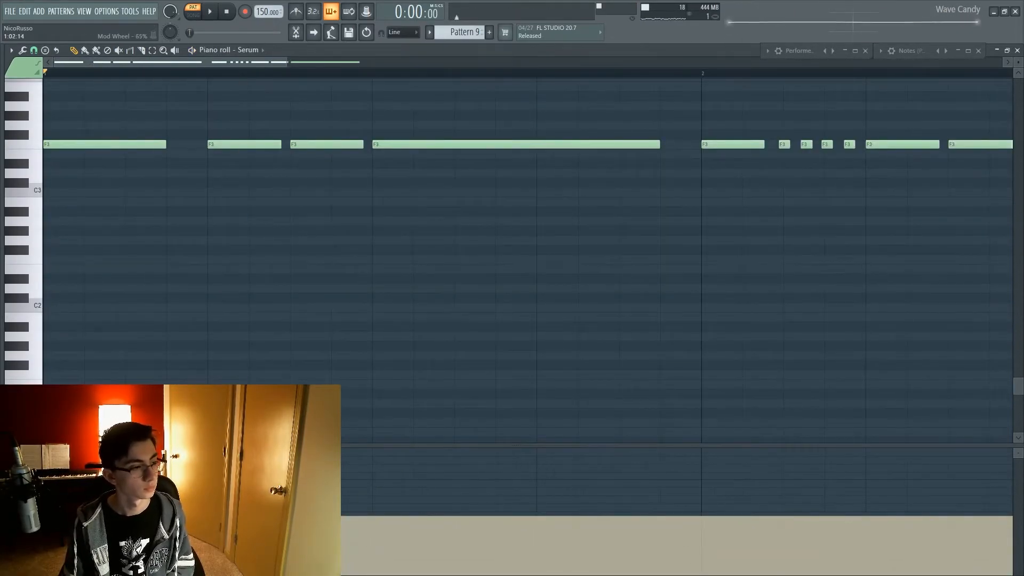
Shape the mod wheel automation under the first bar's notes, including the long note, auditioning it between edits.
{"action": "right_click", "coordinate": [50, 548]}
{"action": "key", "text": "space"}
{"action": "key", "text": "space"}
{"action": "left_click", "coordinate": [50, 448]}
{"action": "left_click", "coordinate": [50, 464]}
{"action": "key", "text": "space"}
{"action": "key", "text": "space"}
{"action": "mouse_move", "coordinate": [375, 572]}
{"action": "left_mouse_down"}
{"action": "mouse_move", "coordinate": [640, 572]}
{"action": "mouse_move", "coordinate": [469, 465]}
{"action": "mouse_move", "coordinate": [660, 568]}
{"action": "left_mouse_up"}
{"action": "key", "text": "space"}
{"action": "key", "text": "space"}
Draw a rising mod wheel ramp under the first note of the second bar and audition it from the bar's start.
{"action": "left_click", "coordinate": [703, 497]}
{"action": "left_click", "coordinate": [703, 73]}
{"action": "key", "text": "space"}
{"action": "key", "text": "space"}
{"action": "scroll", "coordinate": [721, 472], "scroll_direction": "down", "scroll_amount": 3}
{"action": "left_click_drag", "start_coordinate": [499, 535], "coordinate": [532, 478]}
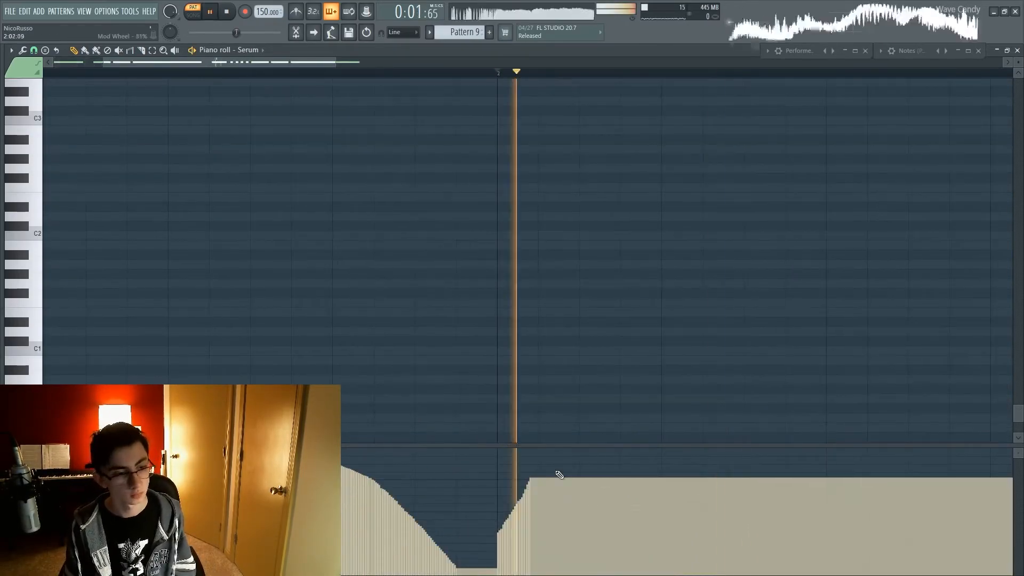
Draw the mod wheel rises, held levels and drops for the rest of the second bar, then play back the pattern.
{"action": "left_click_drag", "start_coordinate": [488, 572], "coordinate": [611, 484]}
{"action": "left_click_drag", "start_coordinate": [380, 572], "coordinate": [457, 449]}
{"action": "mouse_move", "coordinate": [465, 450]}
{"action": "left_mouse_down"}
{"action": "mouse_move", "coordinate": [507, 572]}
{"action": "mouse_move", "coordinate": [576, 530]}
{"action": "mouse_move", "coordinate": [659, 449]}
{"action": "left_mouse_up"}
{"action": "key", "text": "space"}
{"action": "key", "text": "space"}
{"action": "mouse_move", "coordinate": [514, 573]}
{"action": "left_mouse_down"}
{"action": "mouse_move", "coordinate": [615, 469]}
{"action": "mouse_move", "coordinate": [675, 573]}
{"action": "left_mouse_up"}
{"action": "key", "text": "space"}
{"action": "scroll", "coordinate": [566, 284], "scroll_direction": "up", "scroll_amount": 3}
{"action": "key", "text": "space"}
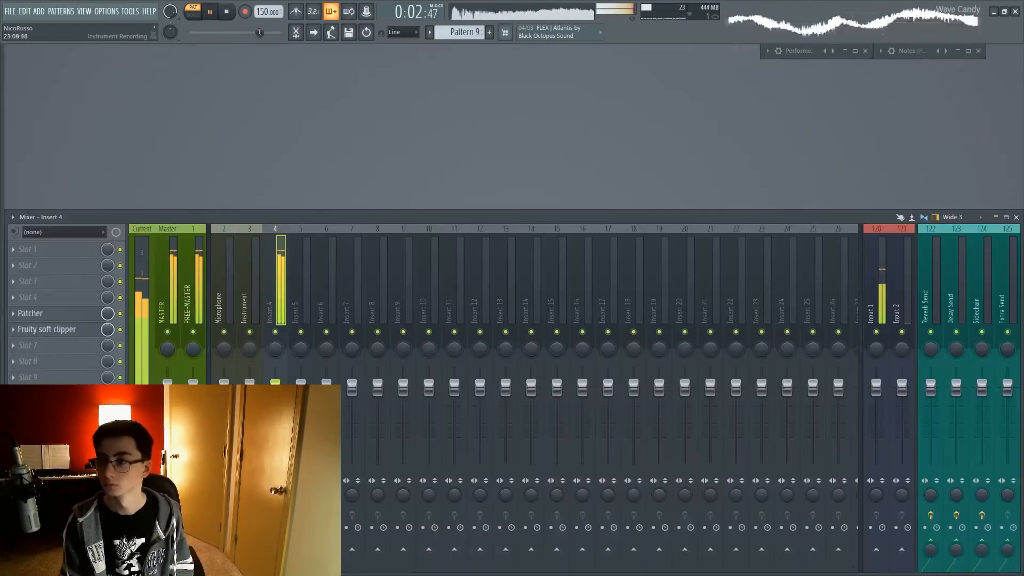
{"action": "key", "text": "space"}
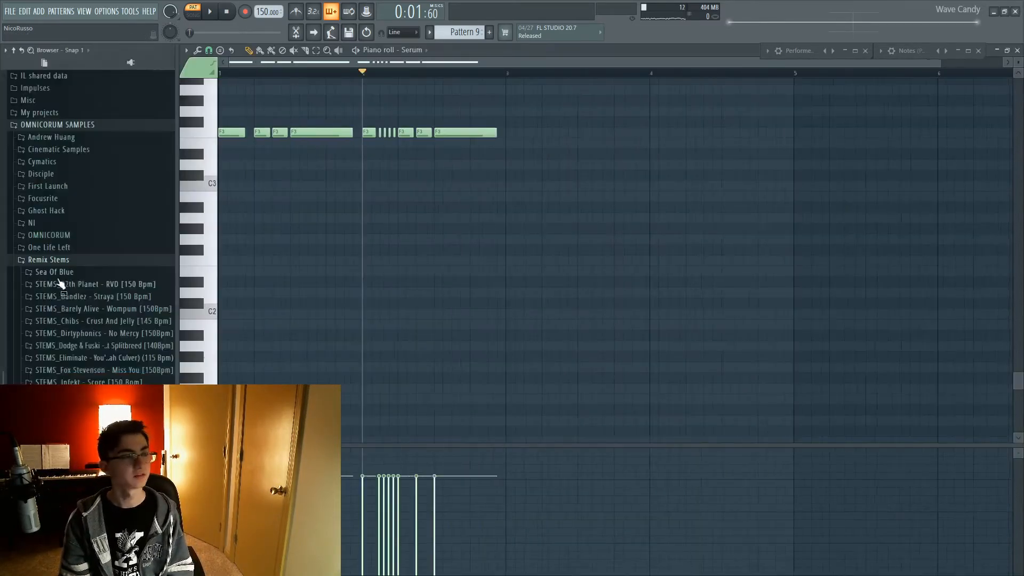
Examine the Serum channel's automation lanes beneath the notes, resizing the lane area to see the curves.
{"action": "scroll", "coordinate": [475, 258], "scroll_direction": "up", "scroll_amount": 5}
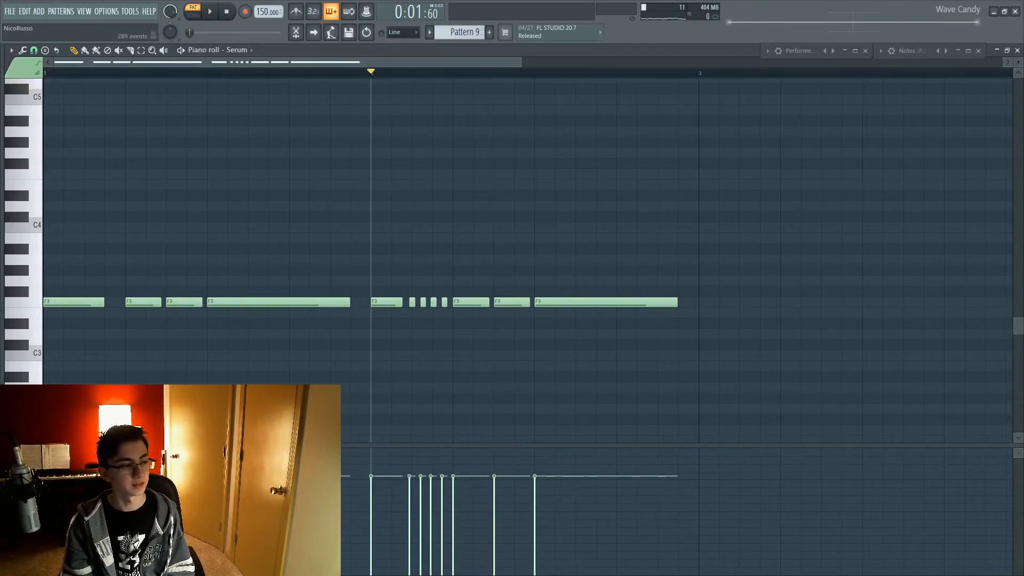
{"action": "left_click", "coordinate": [187, 454]}
{"action": "left_click_drag", "start_coordinate": [514, 443], "coordinate": [513, 424]}
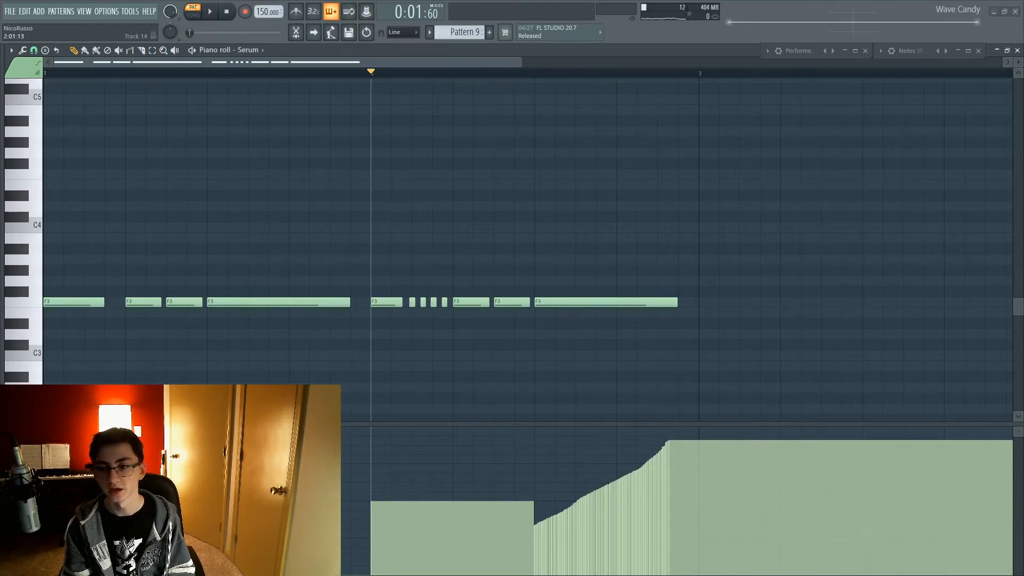
{"action": "left_click_drag", "start_coordinate": [598, 423], "coordinate": [598, 430]}
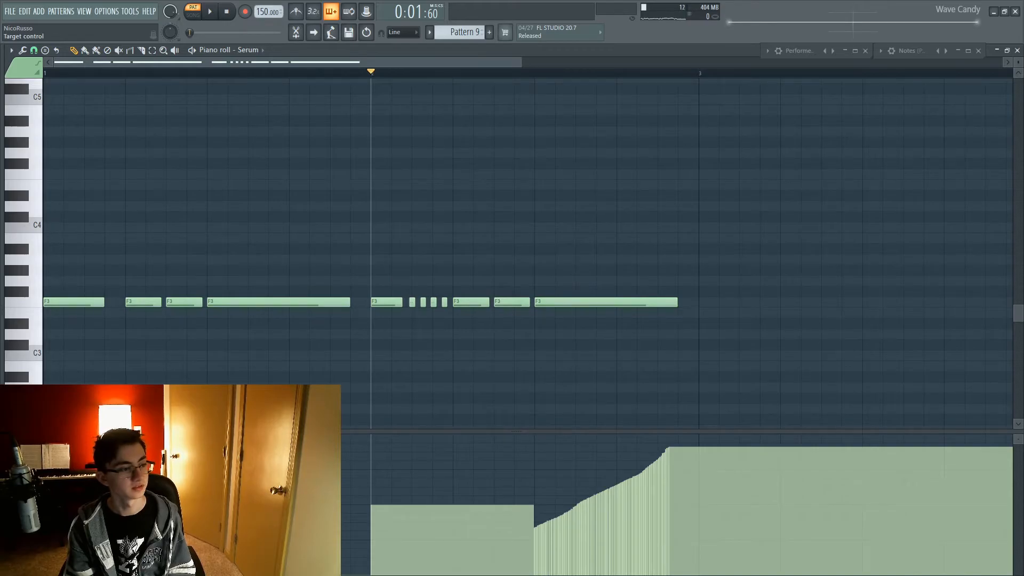
{"action": "left_click", "coordinate": [69, 511]}
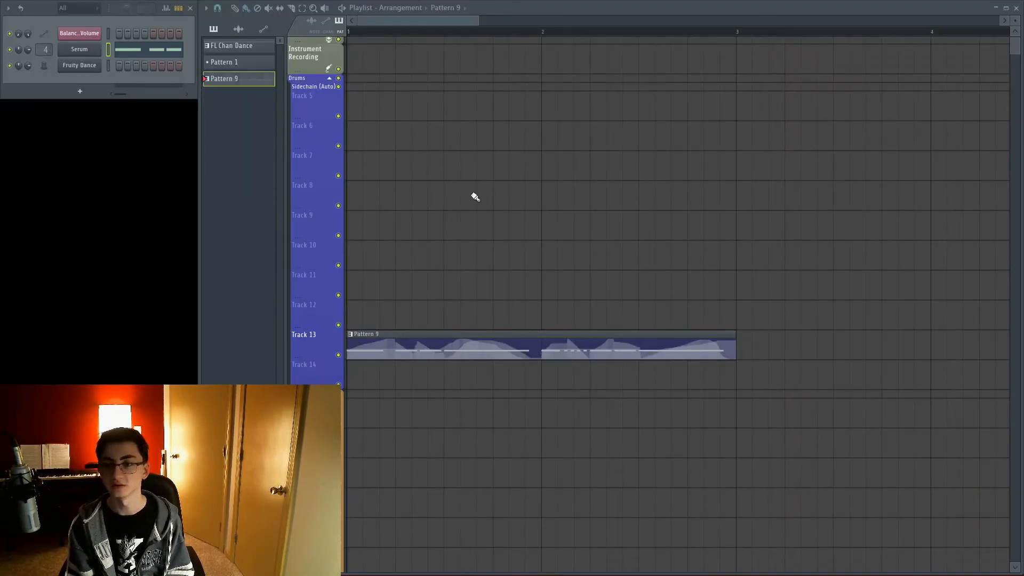
Switch to song mode and play back the Pattern 9 clip in the playlist.
{"action": "key", "text": "l"}
{"action": "key", "text": "space"}
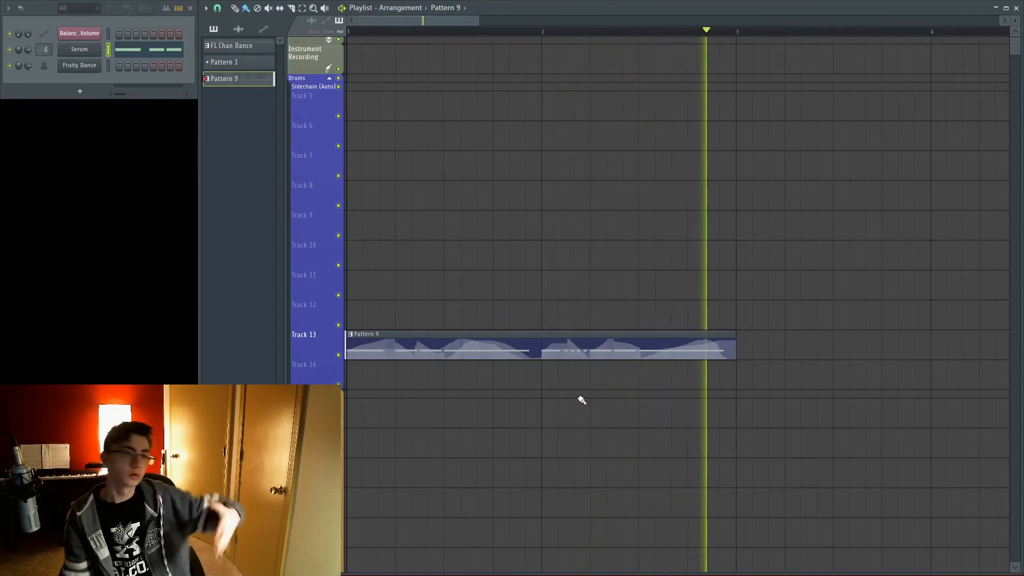
{"action": "key", "text": "space"}
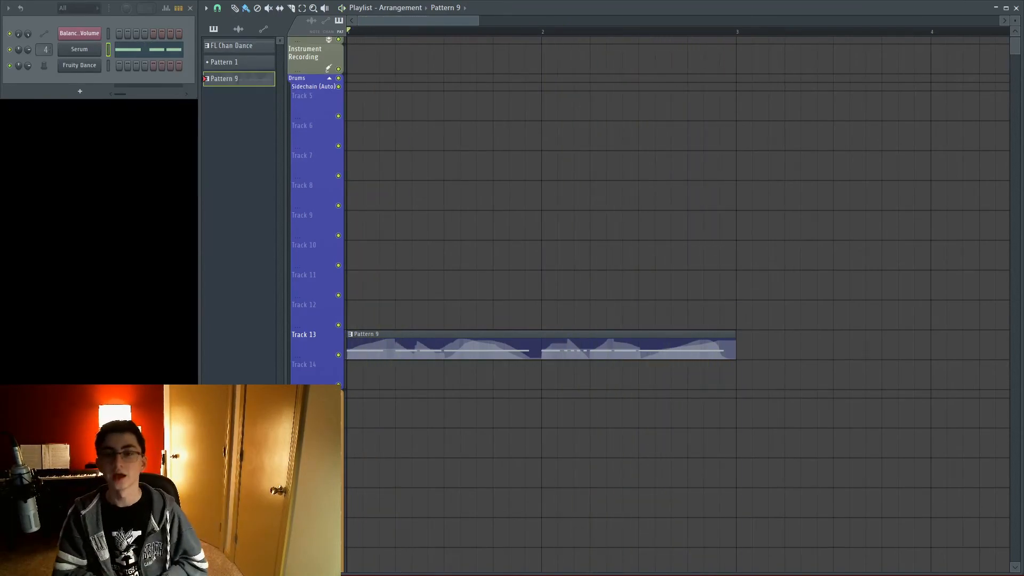